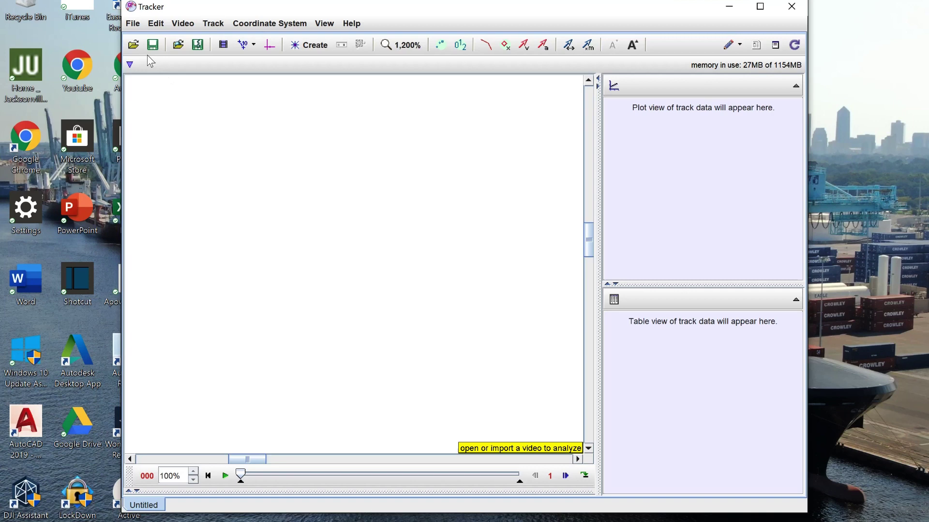
# Step: Load the MM Tracker (2).MP4 drone clip into Tracker
pyautogui.click(133, 45)
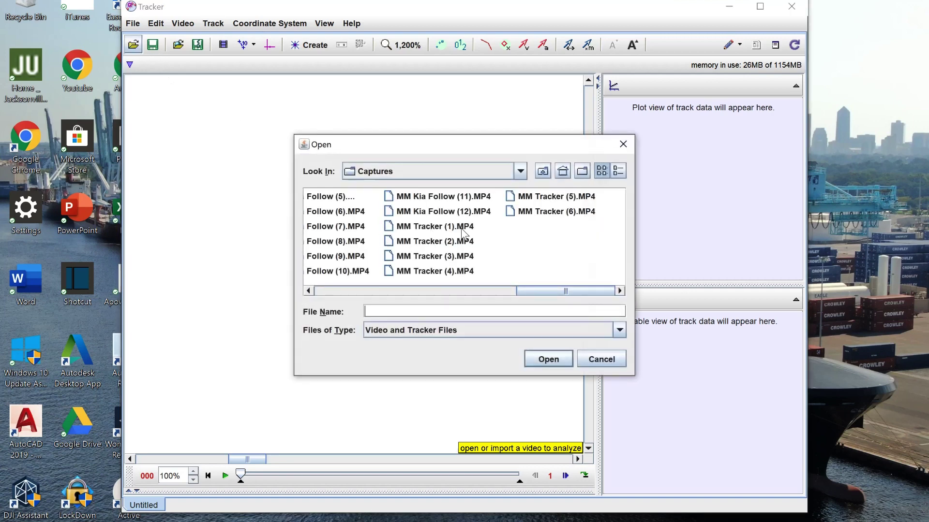
pyautogui.click(452, 244)
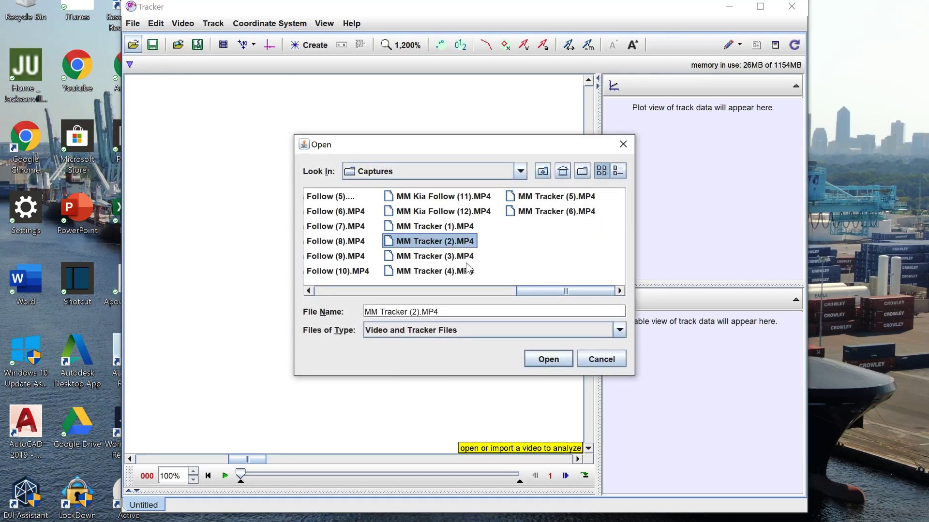
pyautogui.click(548, 359)
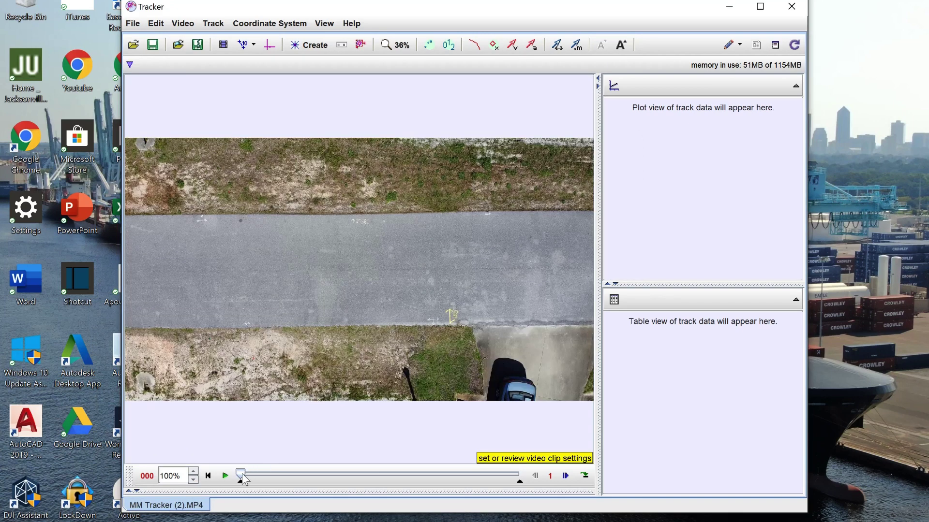
# Step: Trim the clip to start at frame 378 and end around frame 488
pyautogui.moveTo(241, 474); pyautogui.dragTo(370, 478)
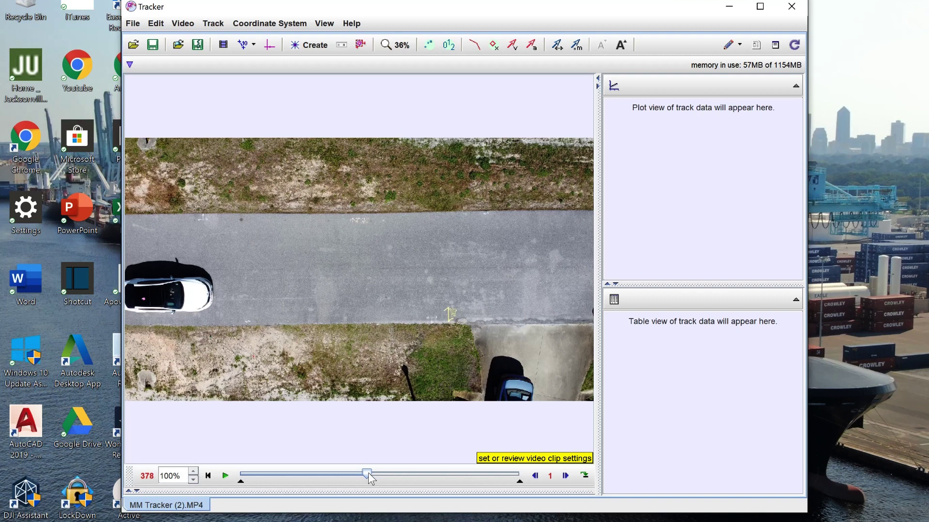
pyautogui.rightClick(370, 478)
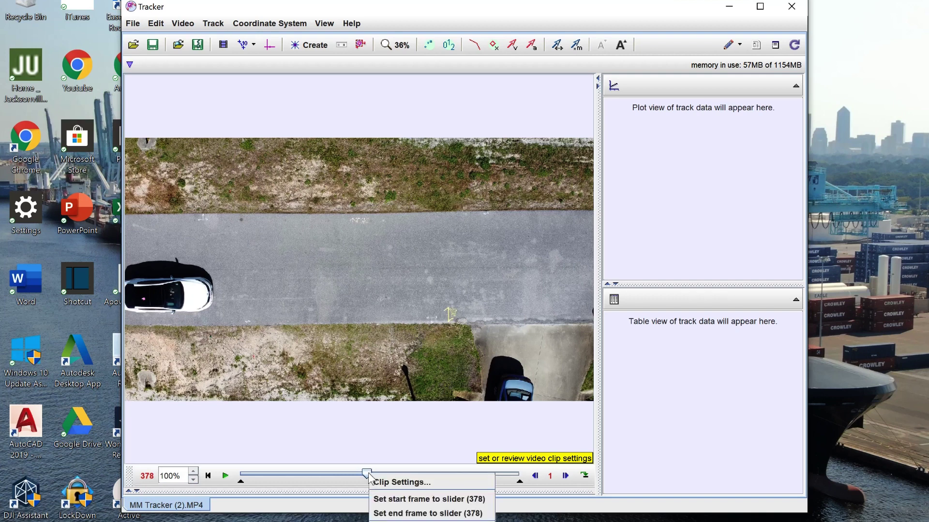
pyautogui.click(392, 500)
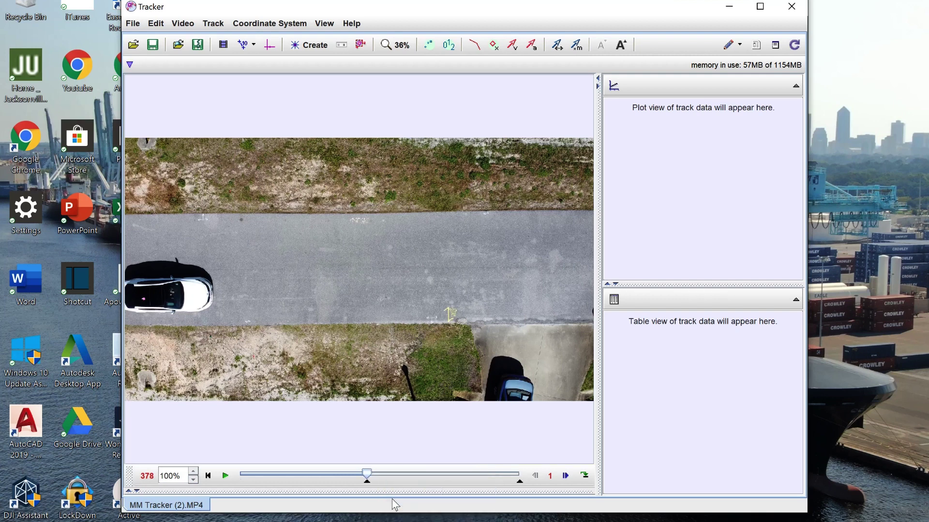
pyautogui.click(392, 479)
pyautogui.moveTo(392, 478); pyautogui.dragTo(451, 476)
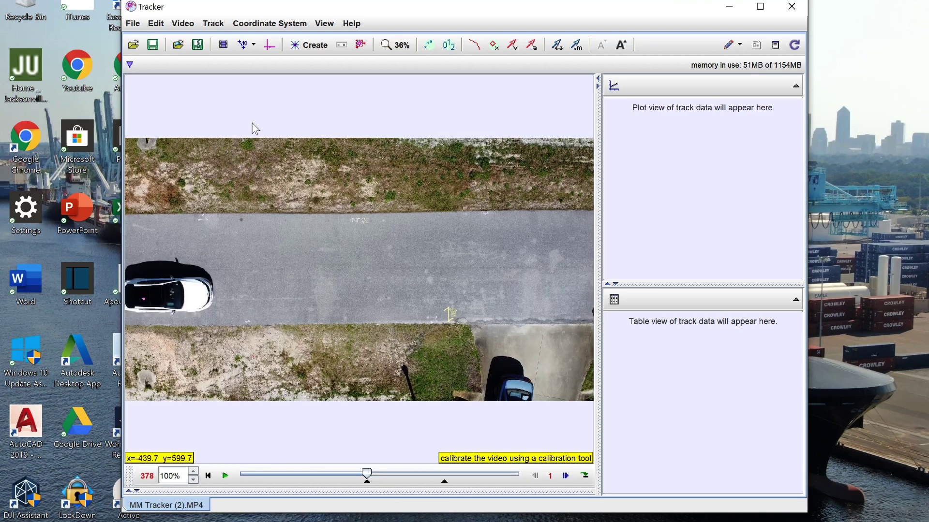
# Step: Add a 6.2 m calibration stick spanning the road from its top edge to its bottom edge
pyautogui.click(243, 44)
pyautogui.moveTo(251, 63)
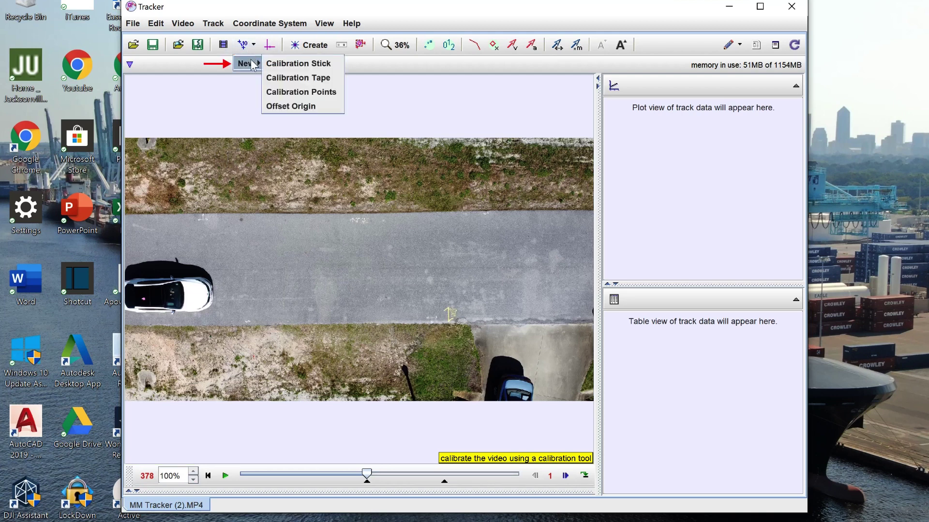
pyautogui.click(284, 63)
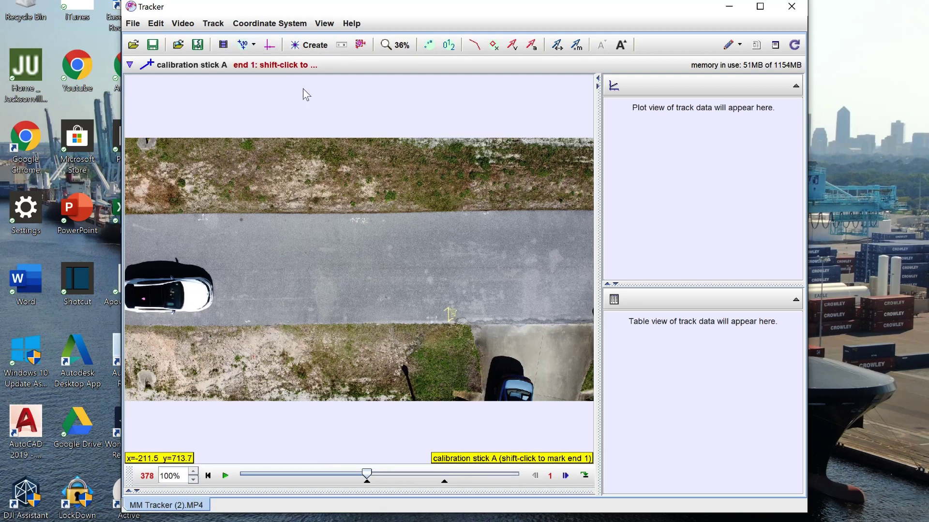
pyautogui.keyDown('shift'); pyautogui.click(358, 215); pyautogui.keyUp('shift')
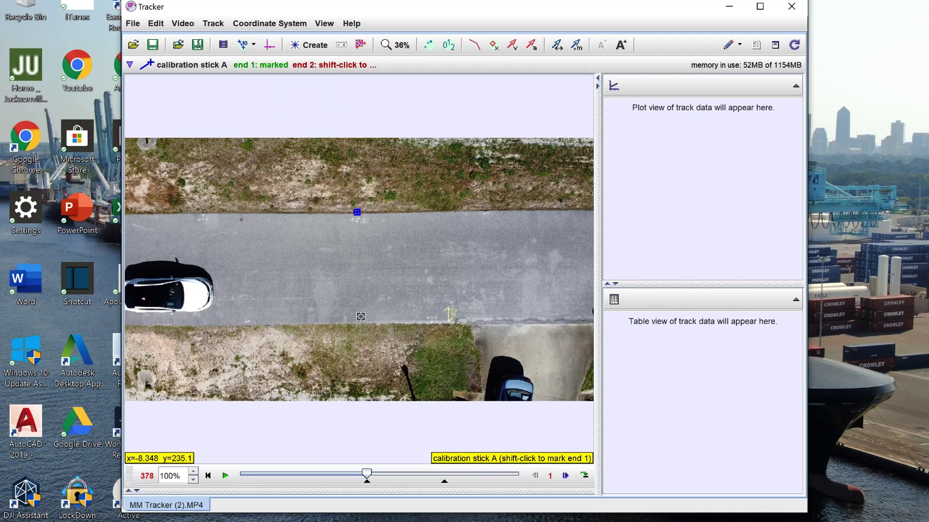
pyautogui.keyDown('shift'); pyautogui.click(357, 320); pyautogui.keyUp('shift')
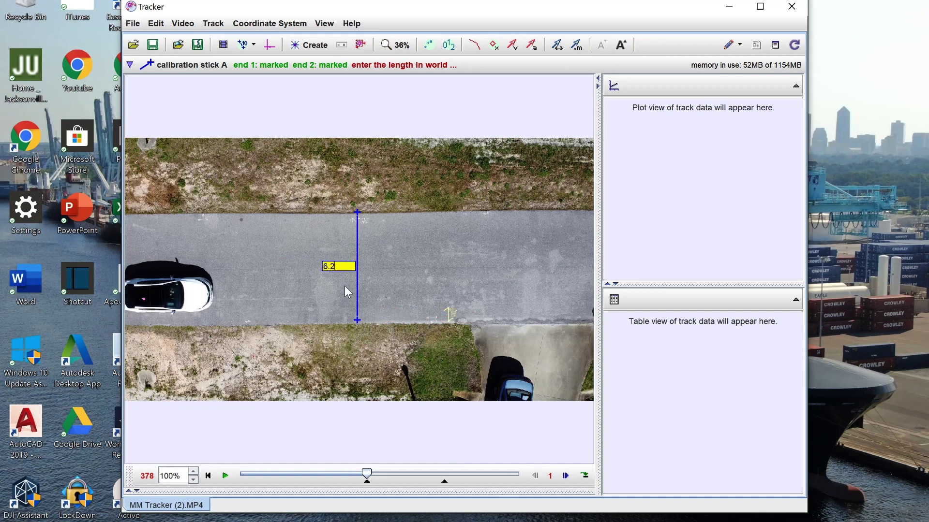
pyautogui.write('6.2')
pyautogui.press('Return')
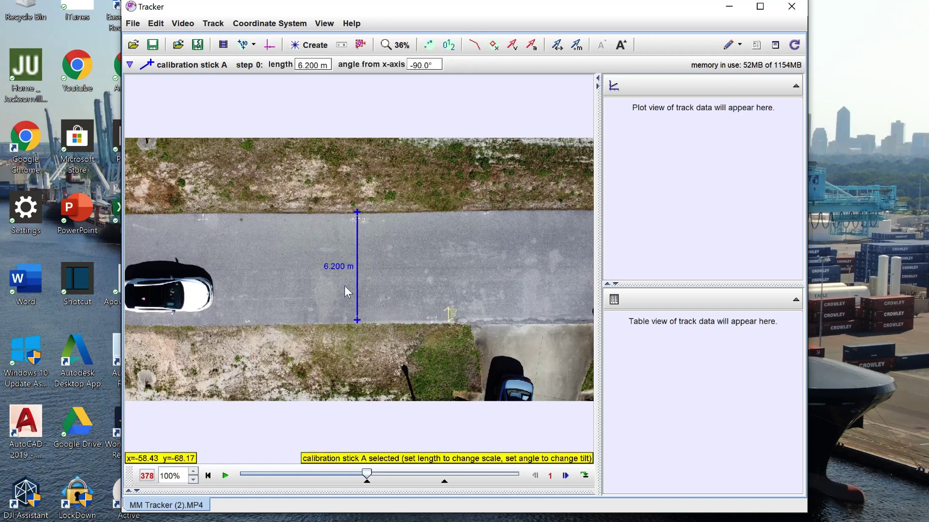
# Step: At 200% zoom, place both stick ends exactly on the road edges, then straighten it to -90.0°
pyautogui.click(397, 46)
pyautogui.click(392, 123)
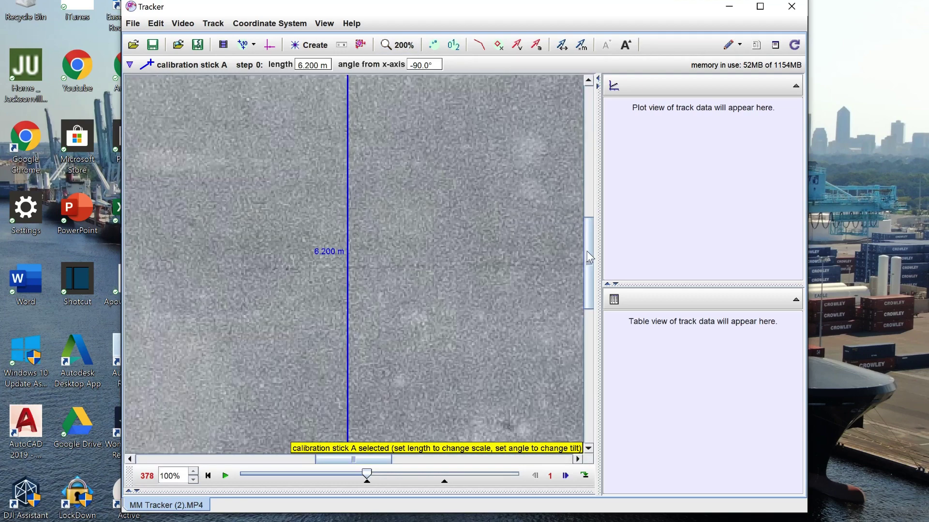
pyautogui.moveTo(586, 251); pyautogui.dragTo(588, 178)
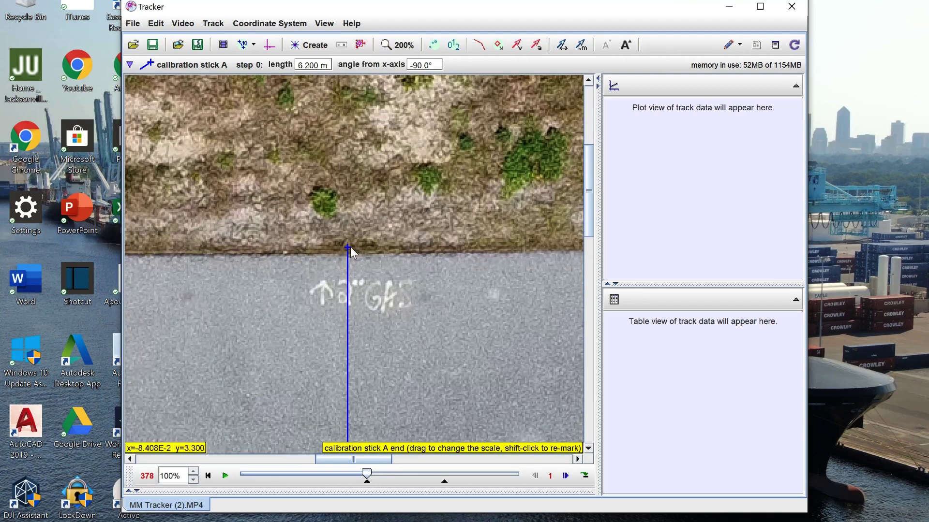
pyautogui.moveTo(348, 248); pyautogui.dragTo(347, 253)
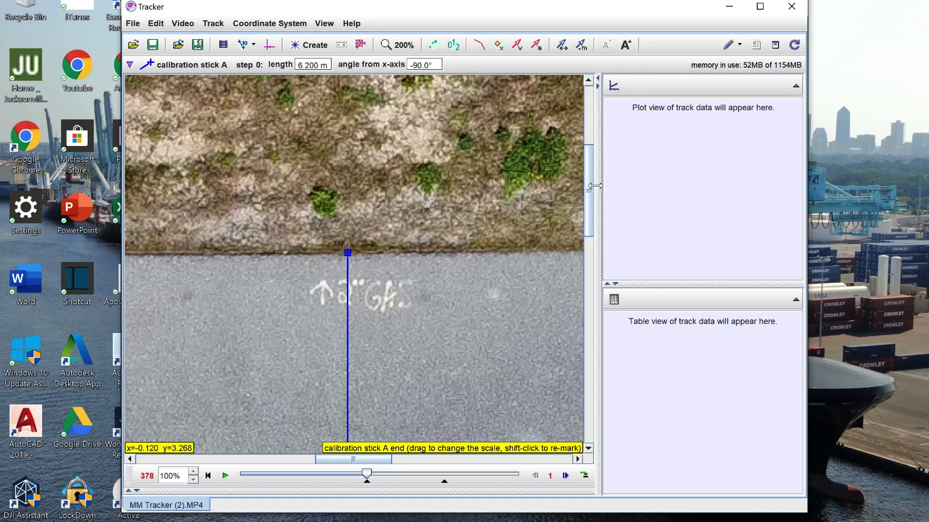
pyautogui.moveTo(589, 185); pyautogui.dragTo(564, 316)
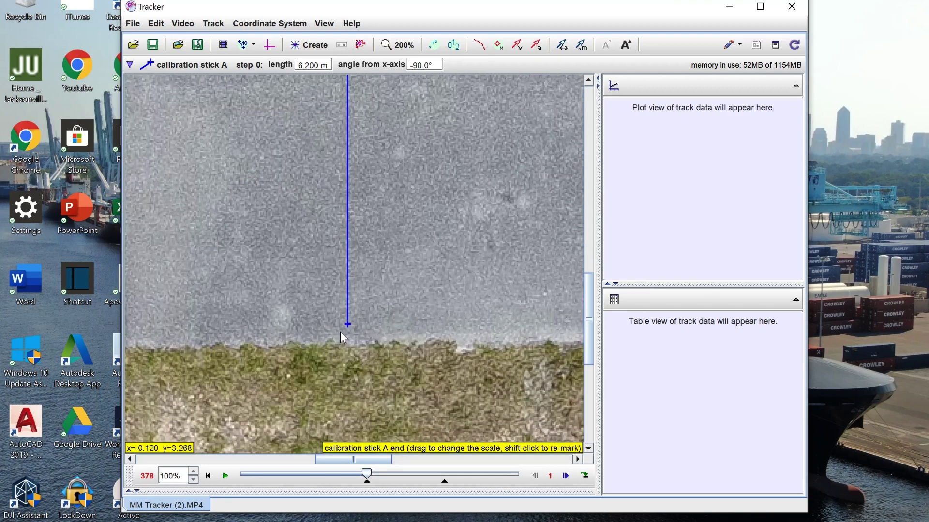
pyautogui.moveTo(347, 324); pyautogui.dragTo(357, 344)
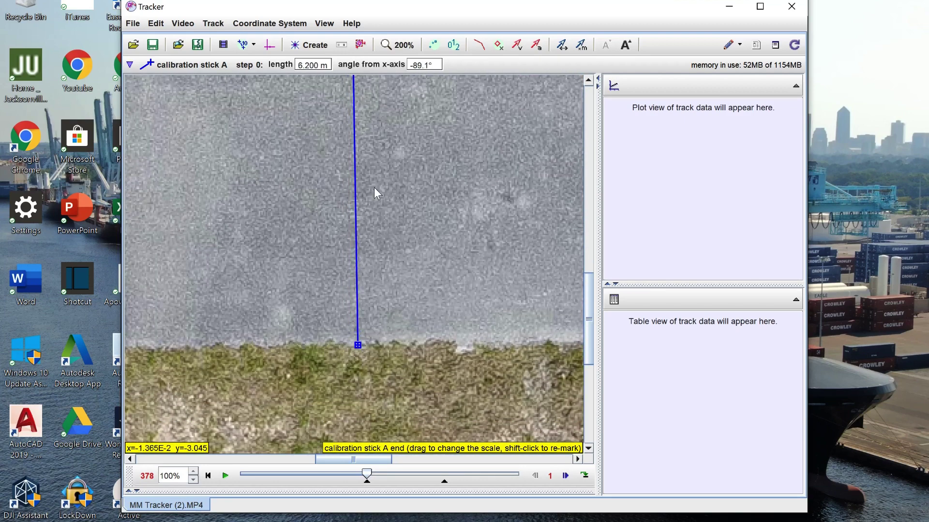
pyautogui.click(396, 44)
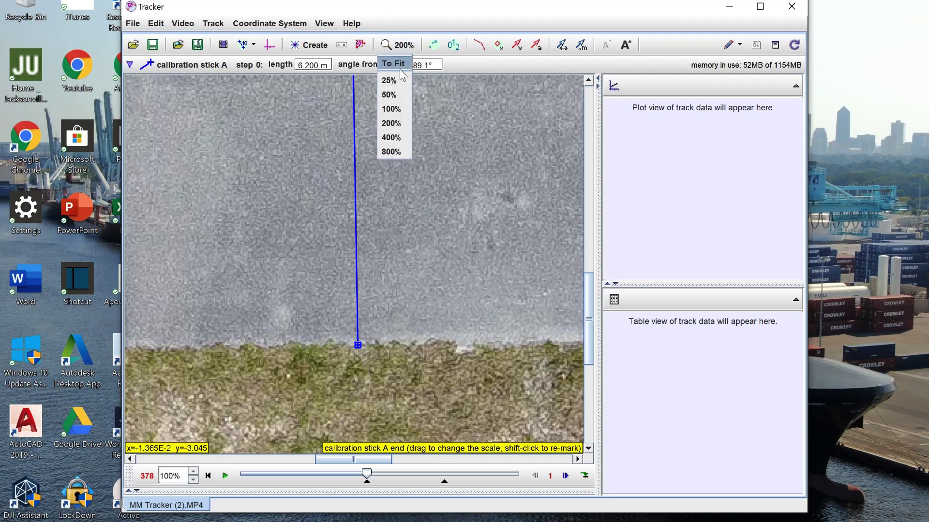
pyautogui.click(400, 79)
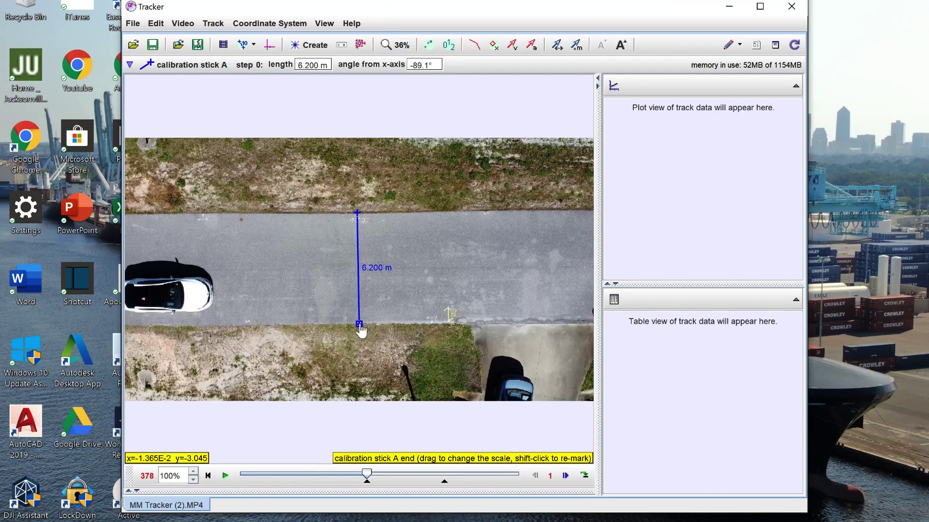
pyautogui.moveTo(360, 326); pyautogui.dragTo(357, 327)
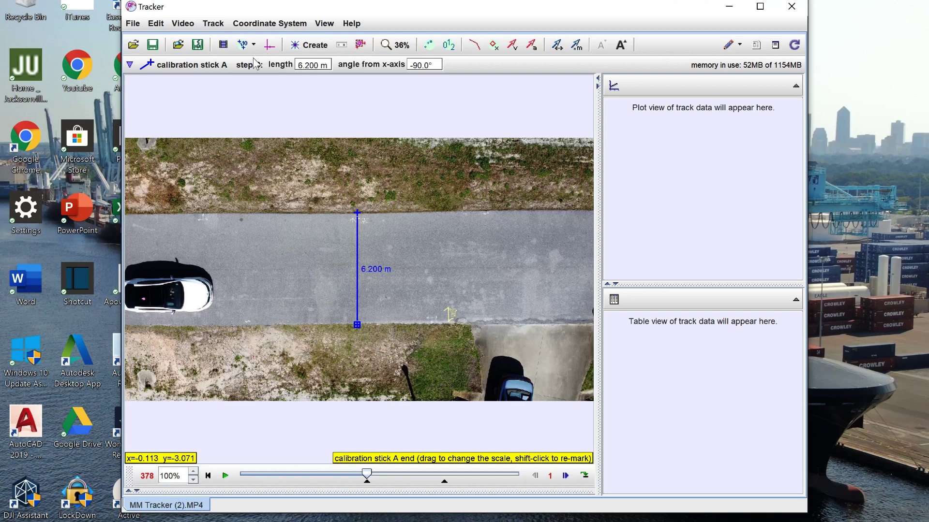
# Step: Create a new point-mass track for the car
pyautogui.click(309, 86)
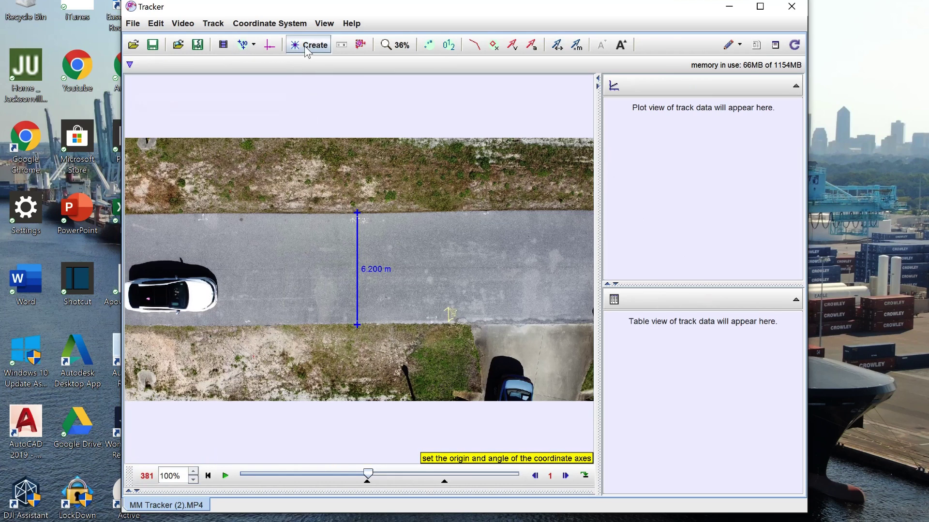
pyautogui.click(308, 45)
pyautogui.click(308, 63)
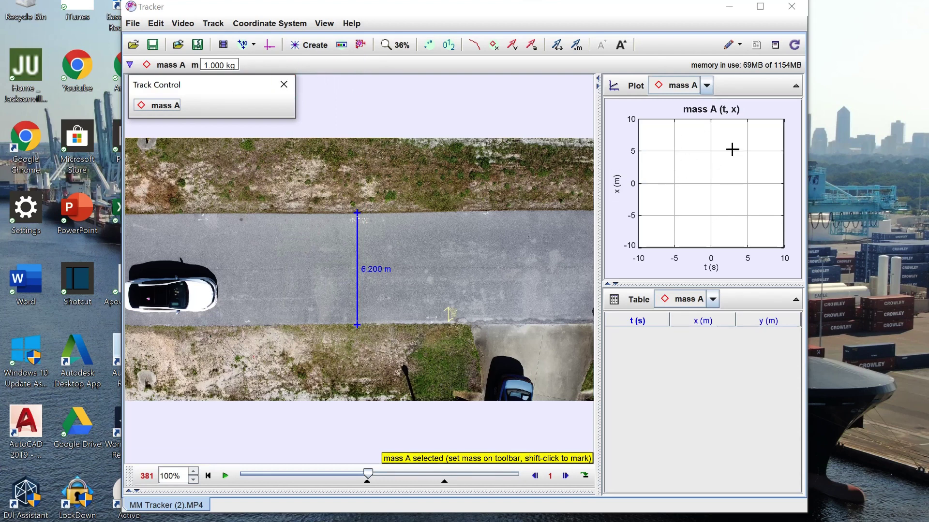
# Step: Rename the mass A track to KIA
pyautogui.click(176, 106)
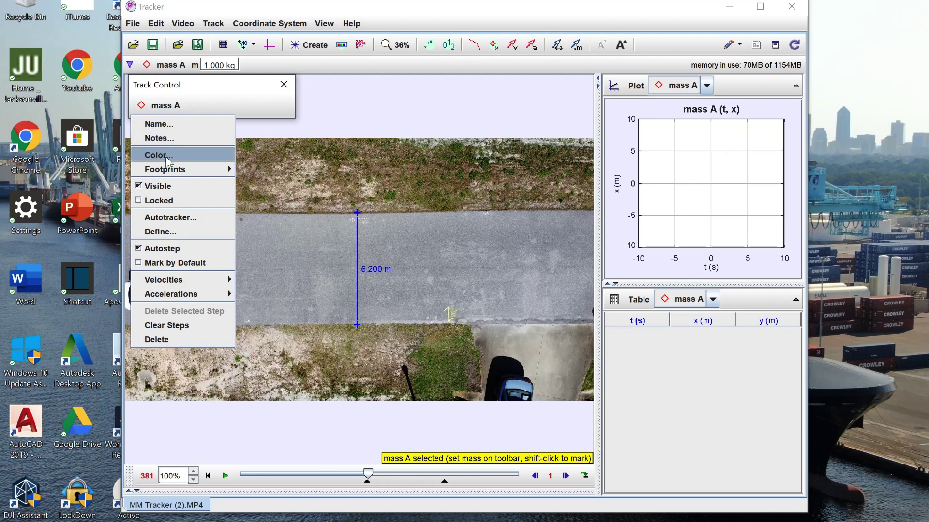
pyautogui.click(164, 125)
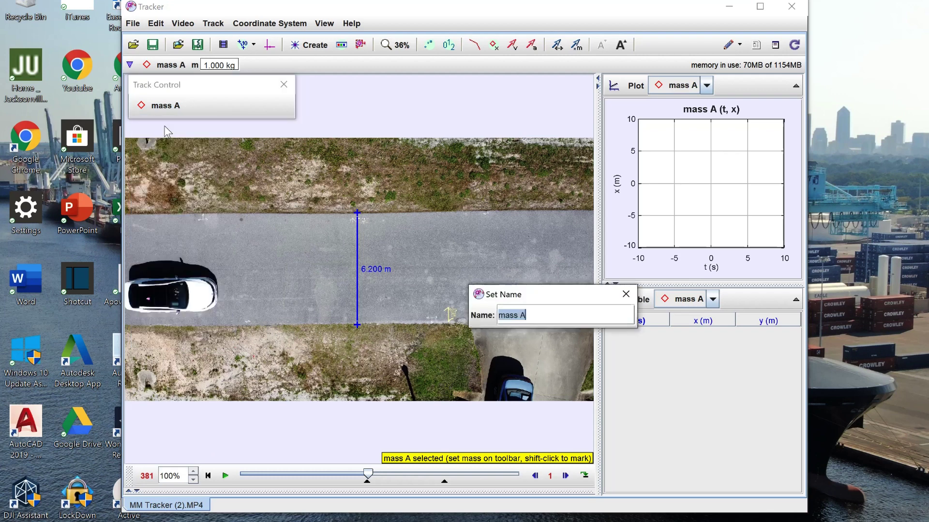
pyautogui.write('KIA')
pyautogui.press('Return')
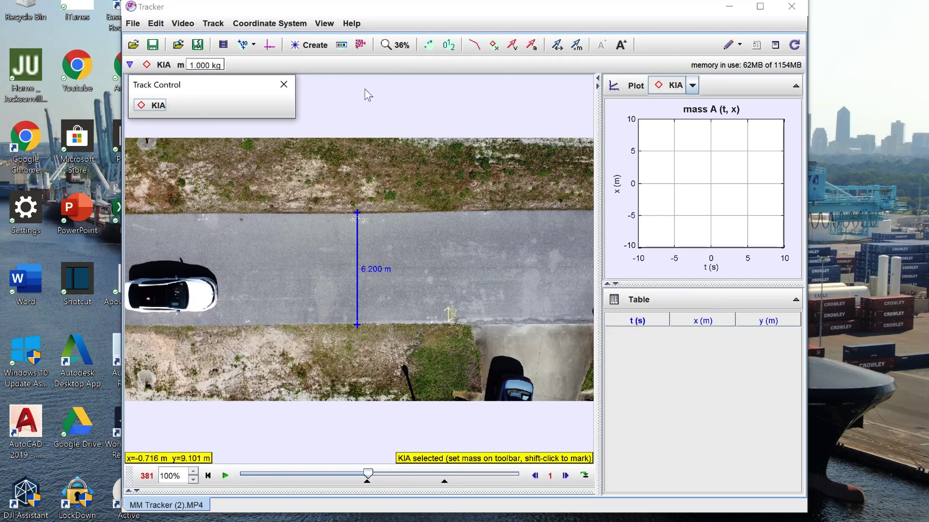
# Step: At 400% zoom, make the car's pink marker the autotracker key frame and fit the template
pyautogui.click(392, 45)
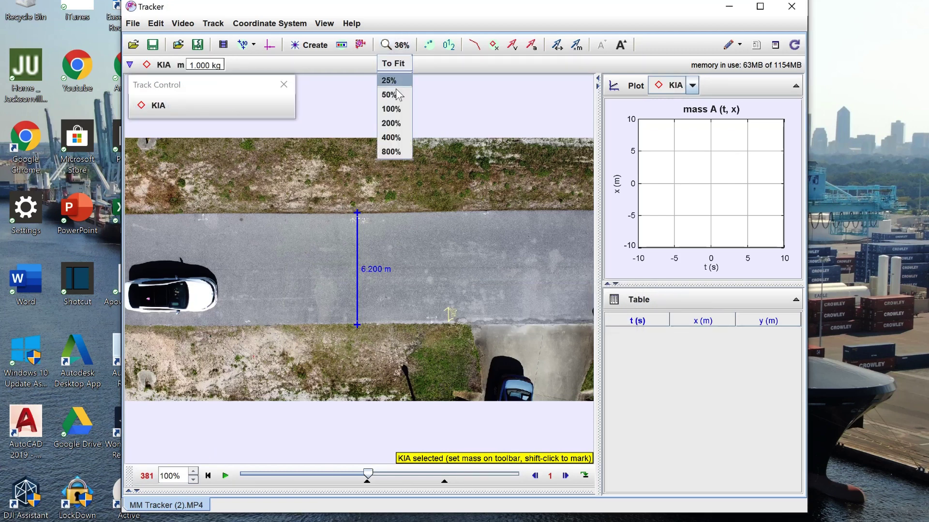
pyautogui.click(391, 123)
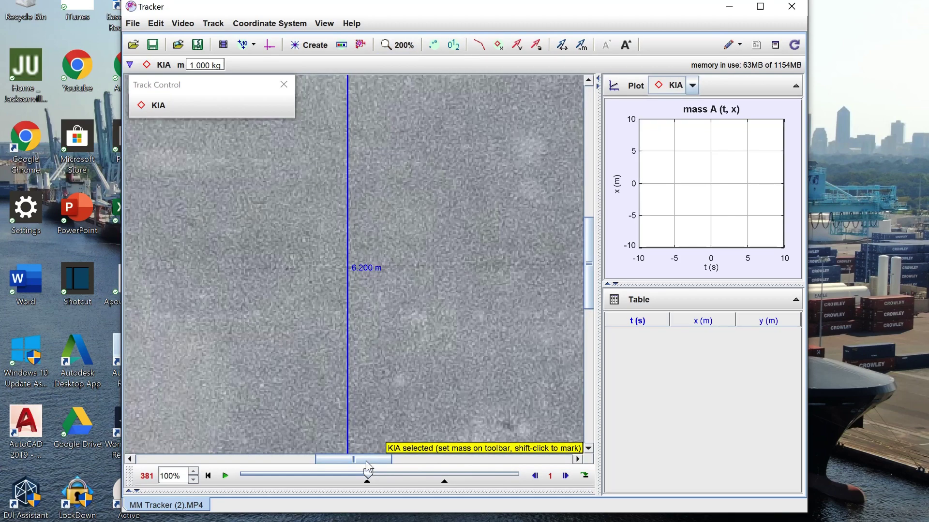
pyautogui.moveTo(366, 460); pyautogui.dragTo(155, 434)
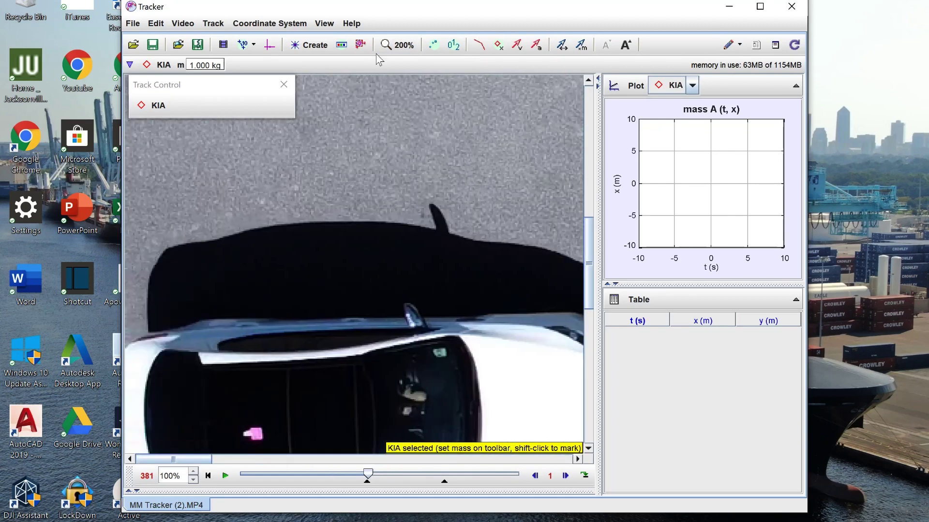
pyautogui.click(392, 45)
pyautogui.click(391, 138)
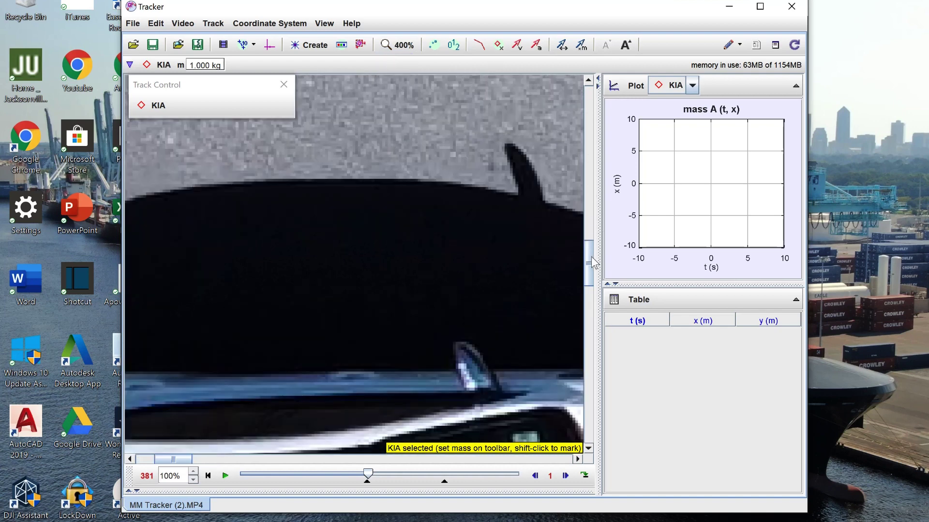
pyautogui.moveTo(592, 263); pyautogui.dragTo(590, 312)
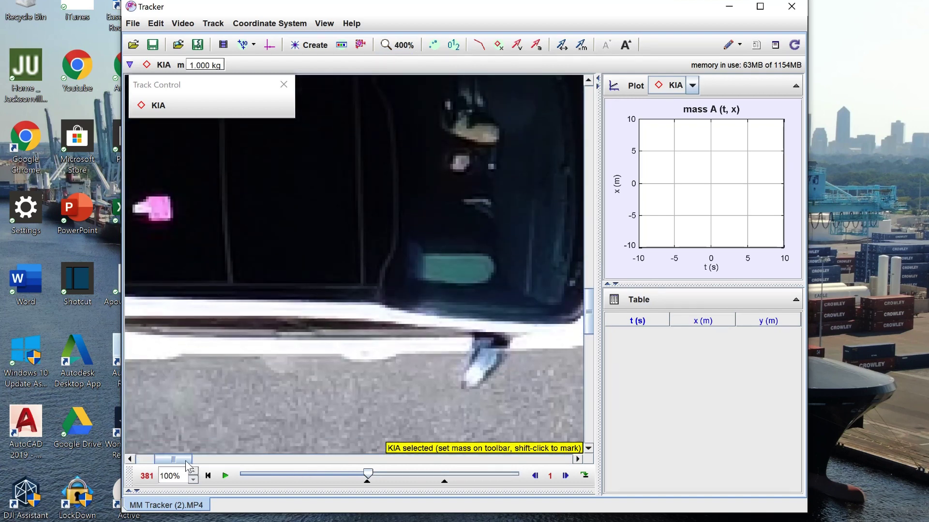
pyautogui.moveTo(173, 459); pyautogui.dragTo(157, 459)
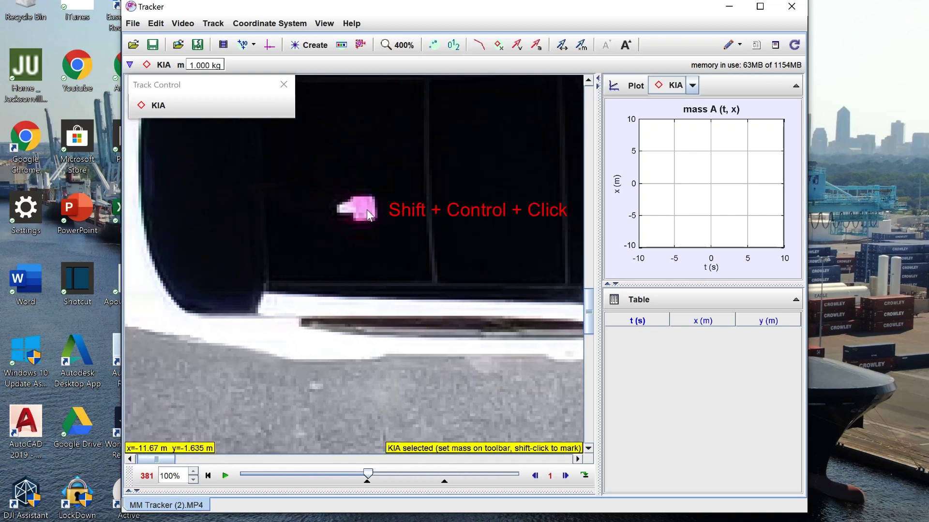
pyautogui.hotkey('ctrl', 'shift')
pyautogui.keyDown('ctrl'); pyautogui.keyDown('shift'); pyautogui.click(363, 209); pyautogui.keyUp('shift'); pyautogui.keyUp('ctrl')
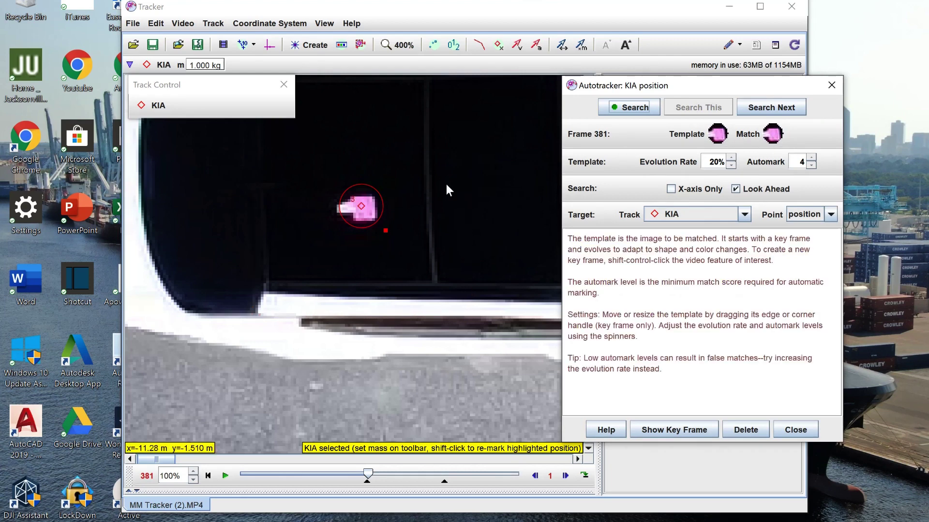
pyautogui.moveTo(385, 230)
pyautogui.mouseDown()
pyautogui.moveTo(379, 240)
pyautogui.moveTo(376, 221)
pyautogui.mouseUp()
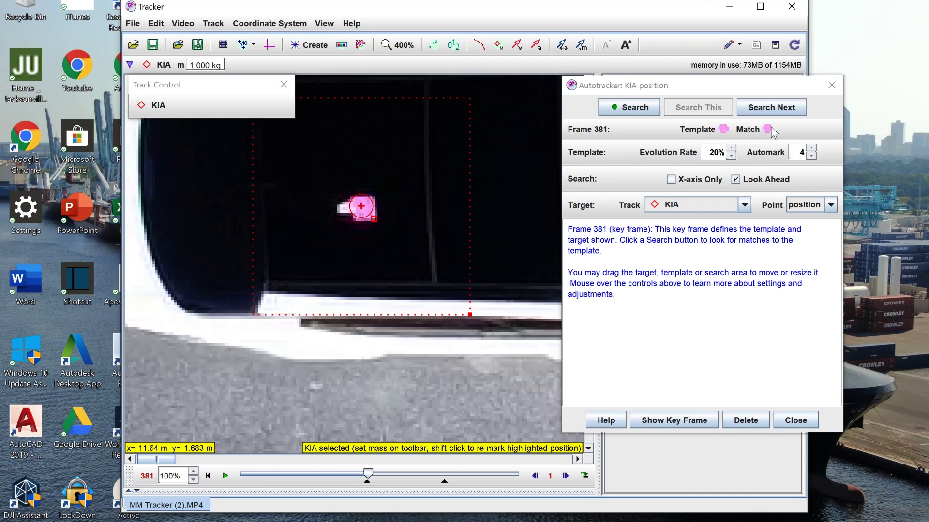
# Step: Zoom back to fit and move the Autotracker window off the plot and table
pyautogui.moveTo(724, 132)
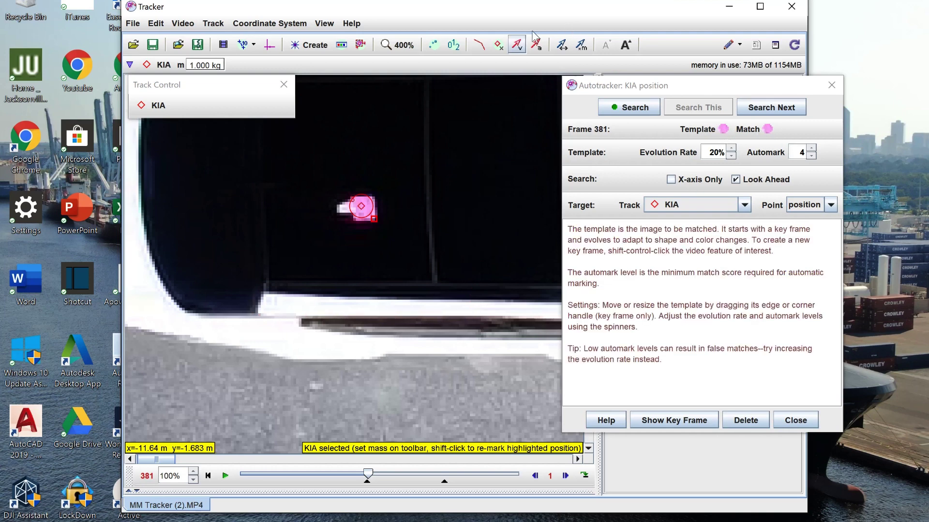
pyautogui.click(398, 45)
pyautogui.click(392, 66)
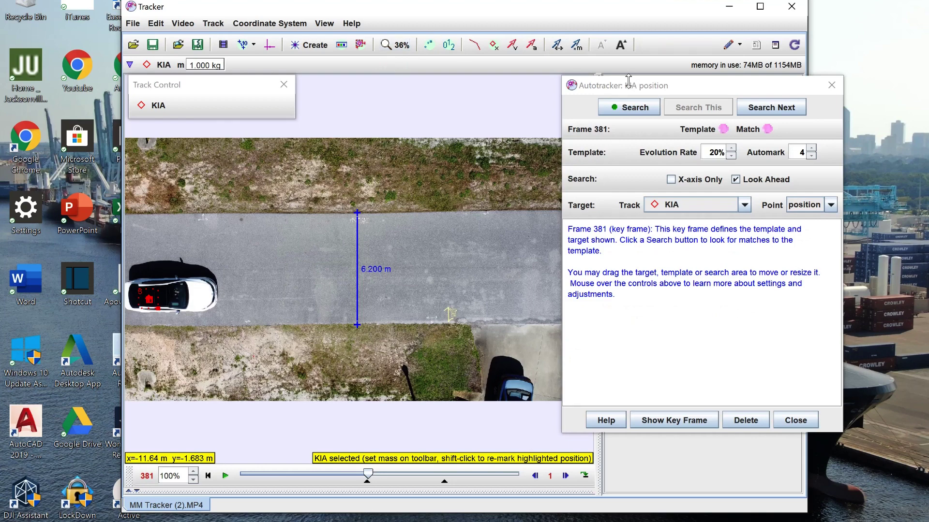
pyautogui.moveTo(633, 88); pyautogui.dragTo(351, 384)
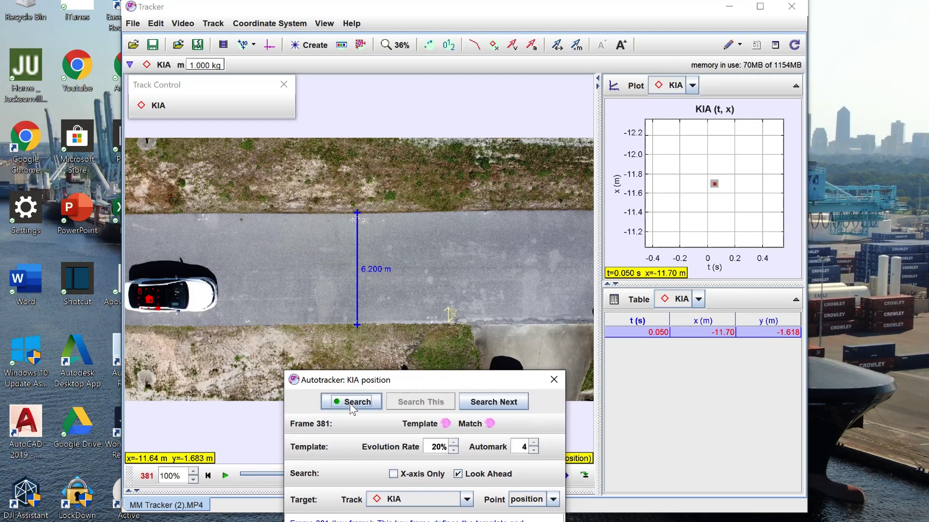
# Step: Run the Autotracker search to mark the car through frame 609, reaching x 11.54 m
pyautogui.click(353, 403)
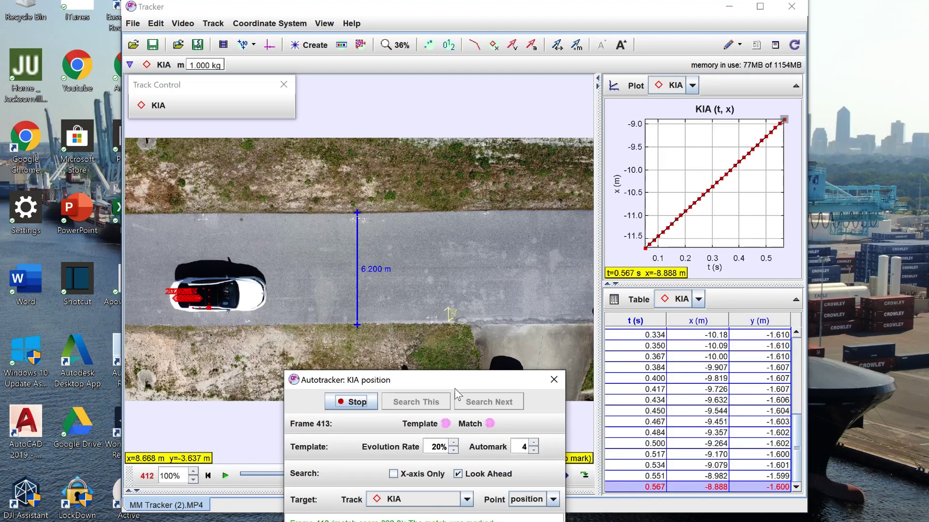
pyautogui.moveTo(456, 380); pyautogui.dragTo(622, 306)
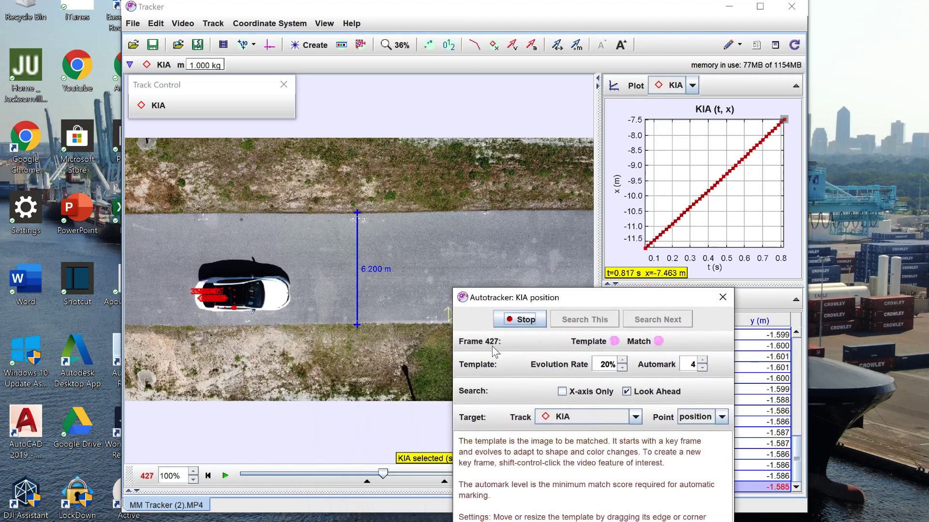
pyautogui.moveTo(545, 300); pyautogui.dragTo(632, 382)
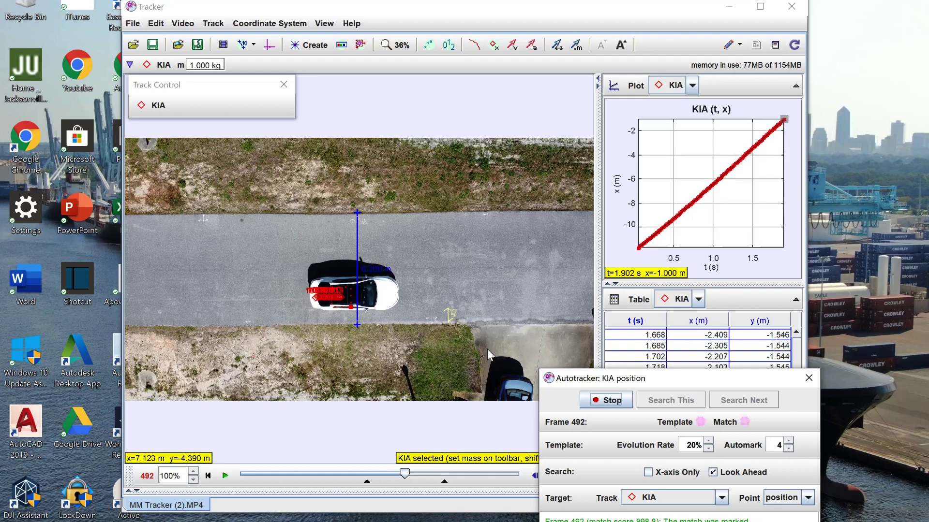
pyautogui.moveTo(621, 252)
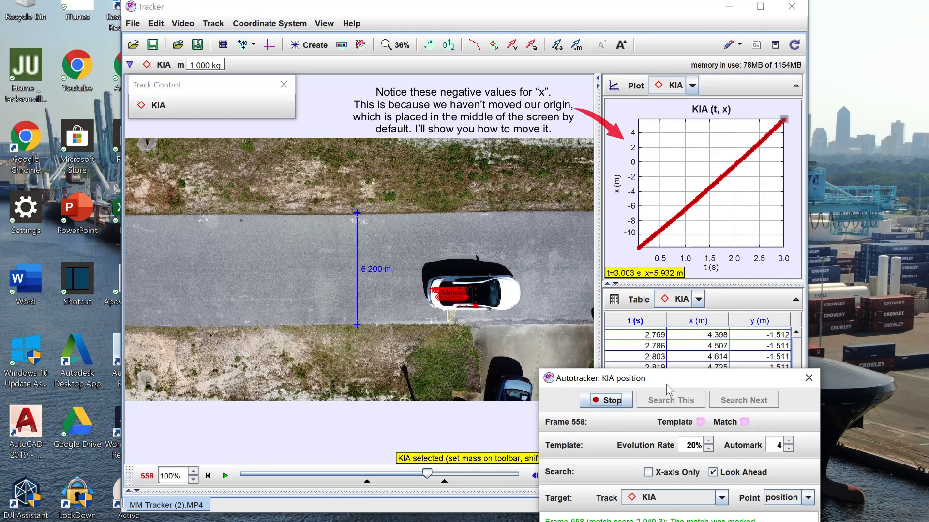
pyautogui.moveTo(666, 384); pyautogui.dragTo(225, 145)
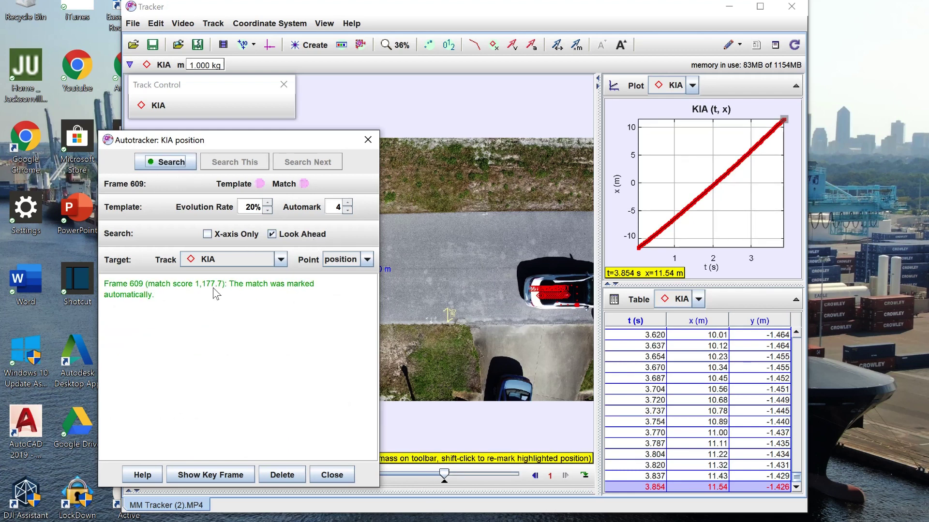
# Step: Show the coordinate axes at 180° from horizontal, with the origin on the KIA car
pyautogui.click(332, 475)
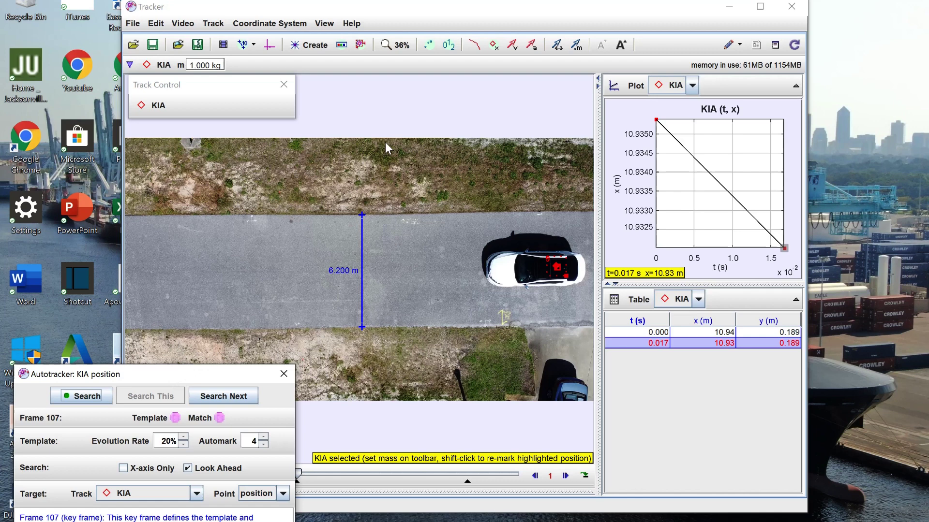
pyautogui.click(271, 45)
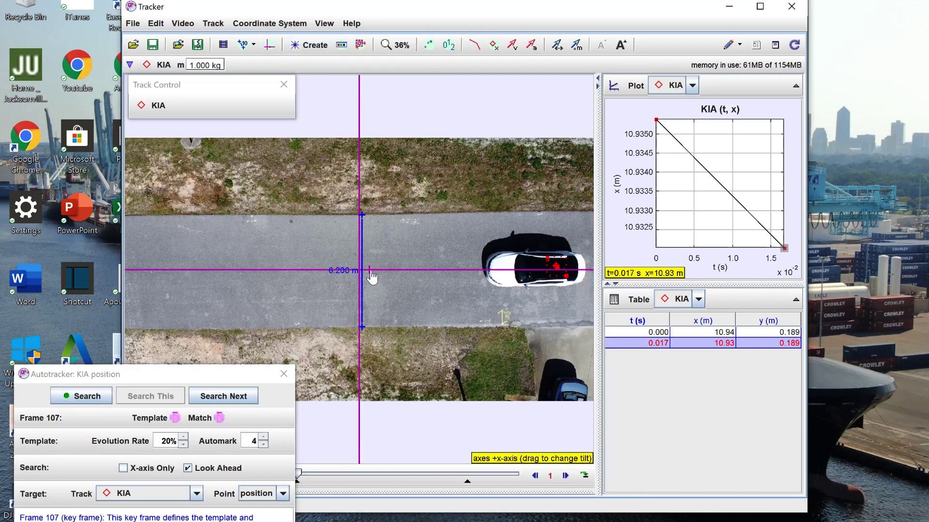
pyautogui.moveTo(371, 278); pyautogui.dragTo(326, 270)
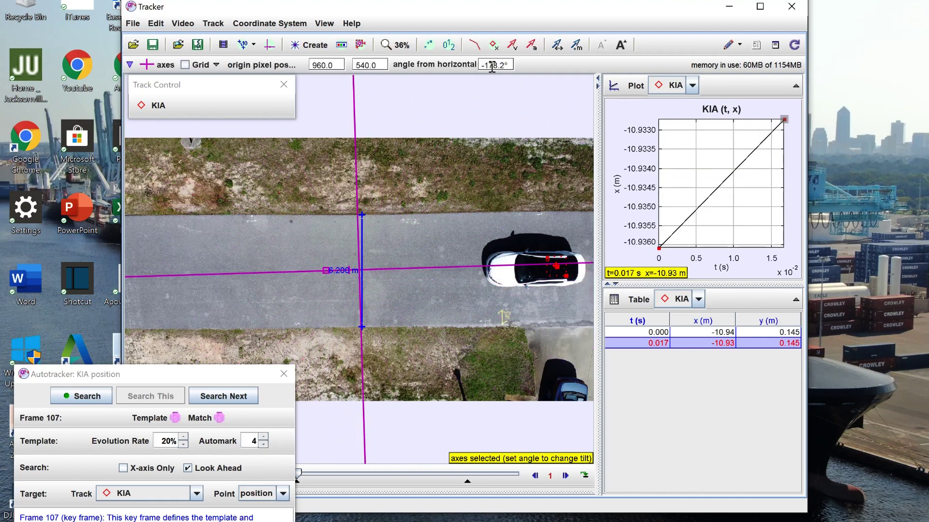
pyautogui.moveTo(511, 66); pyautogui.dragTo(484, 68)
pyautogui.write('180')
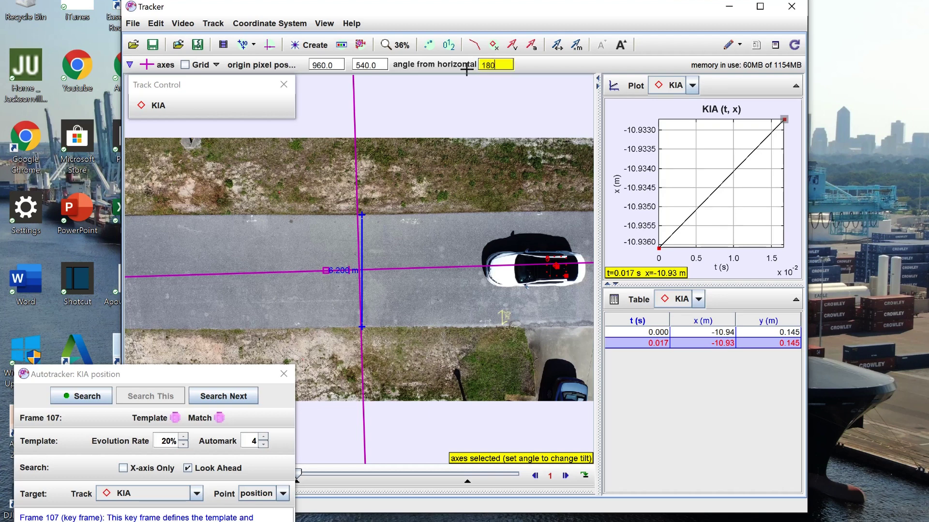
pyautogui.press('Return')
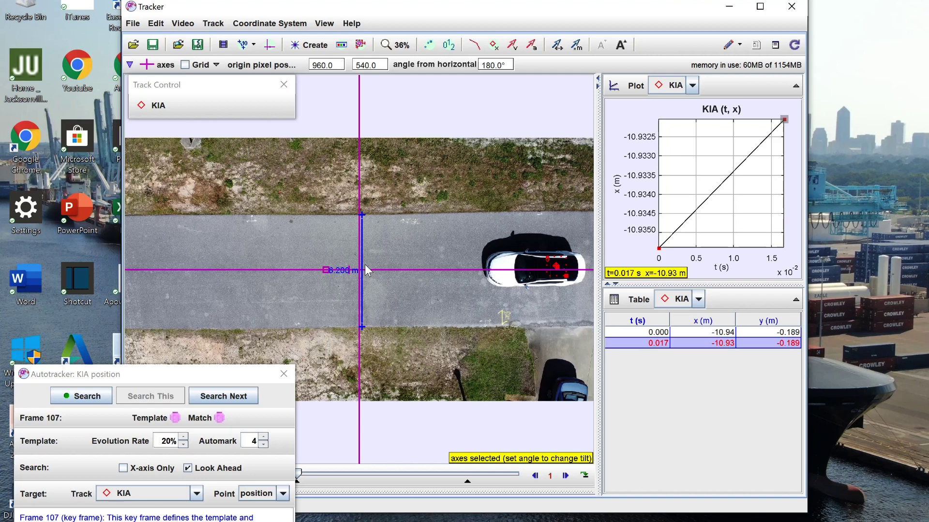
pyautogui.moveTo(362, 276); pyautogui.dragTo(559, 274)
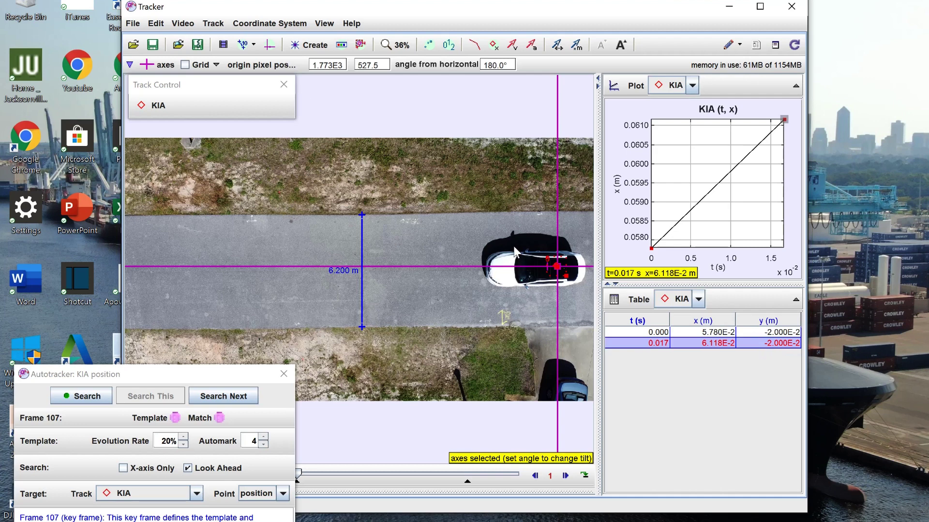
# Step: Give the KIA track a mass of 1000 kg
pyautogui.click(164, 105)
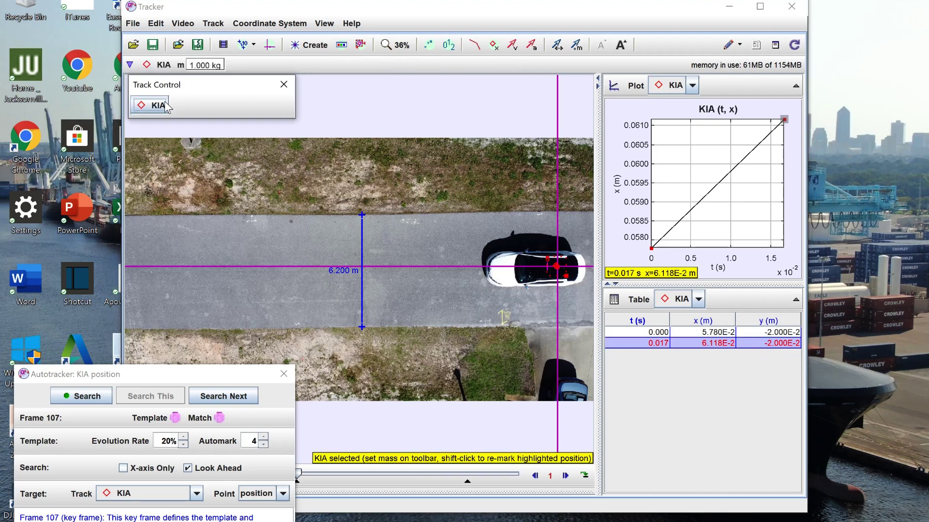
pyautogui.click(201, 66)
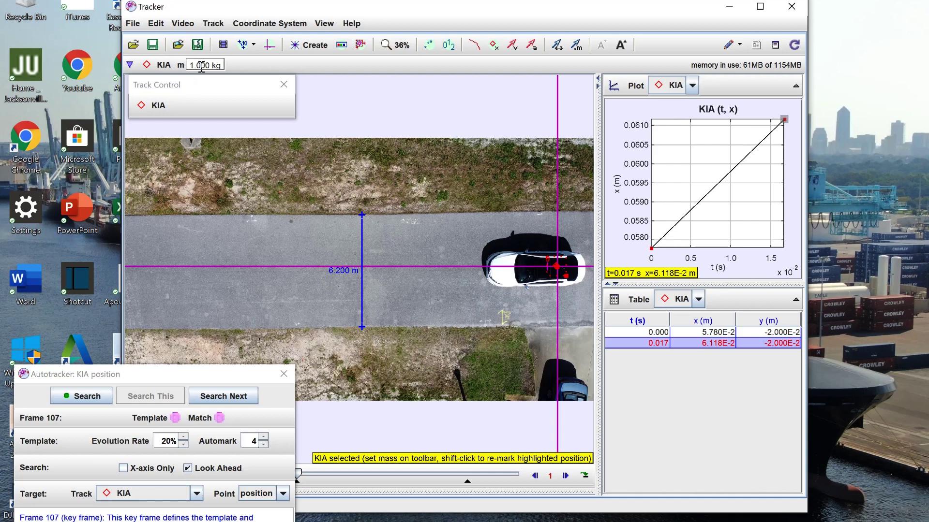
pyautogui.doubleClick(202, 66)
pyautogui.write('100')
pyautogui.press('Return')
# Step: Rerun autotracking to frame 433, then scroll the KIA table to its last row at t = 5.455 s
pyautogui.click(100, 396)
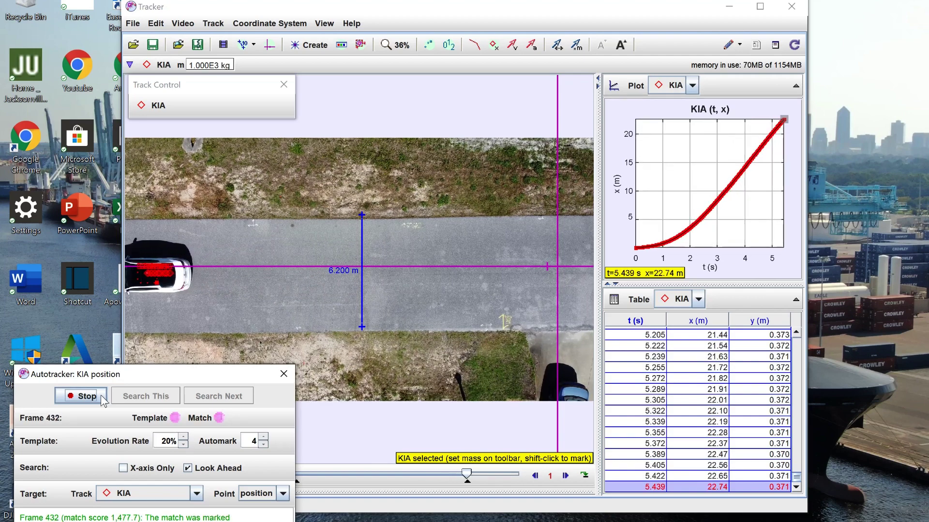
pyautogui.moveTo(257, 374); pyautogui.dragTo(258, 130)
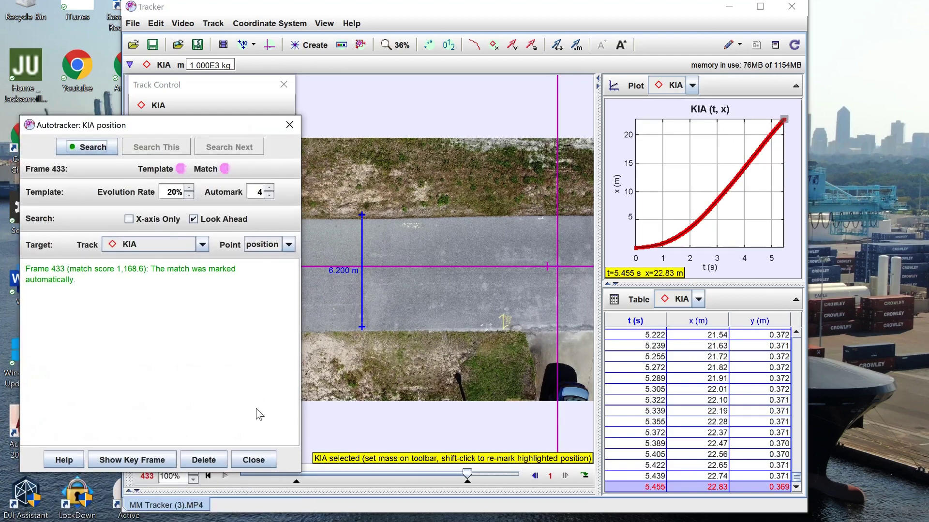
pyautogui.click(251, 458)
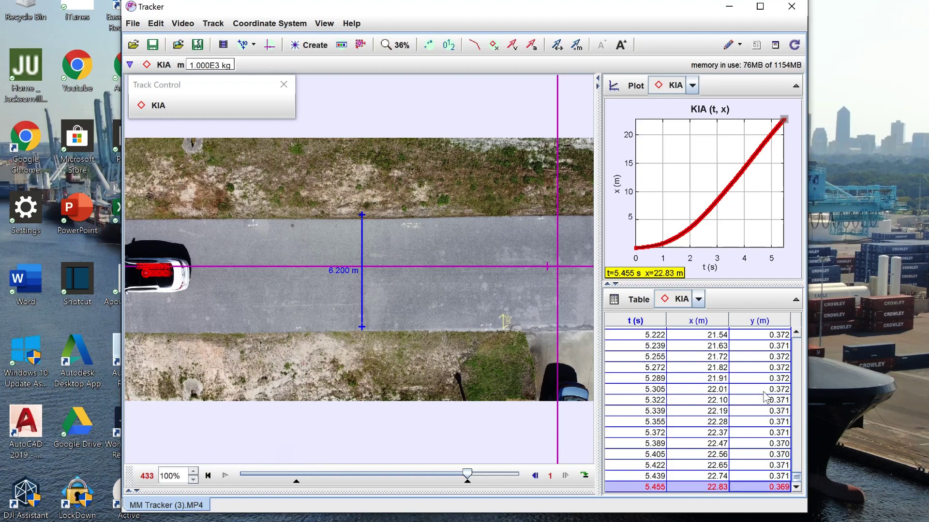
pyautogui.scroll(10, 766, 396)
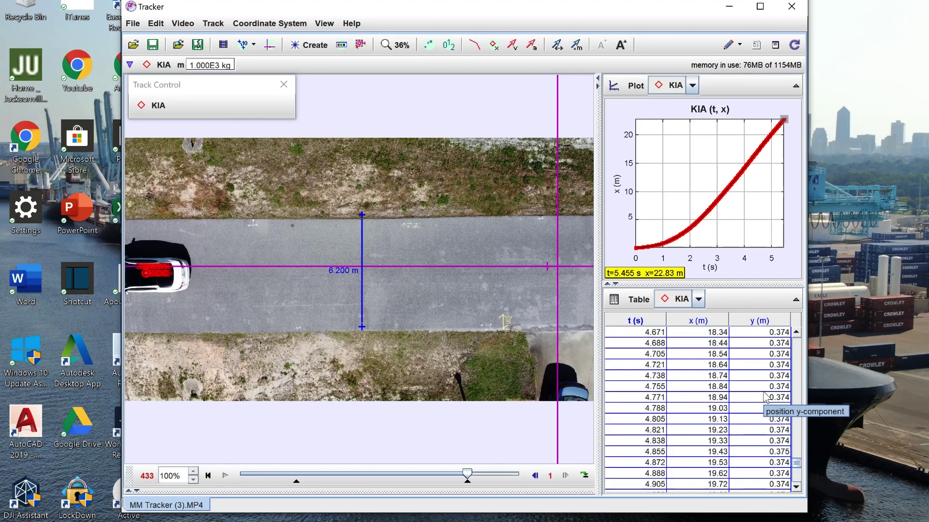
pyautogui.scroll(20, 765, 397)
pyautogui.scroll(-9, 765, 396)
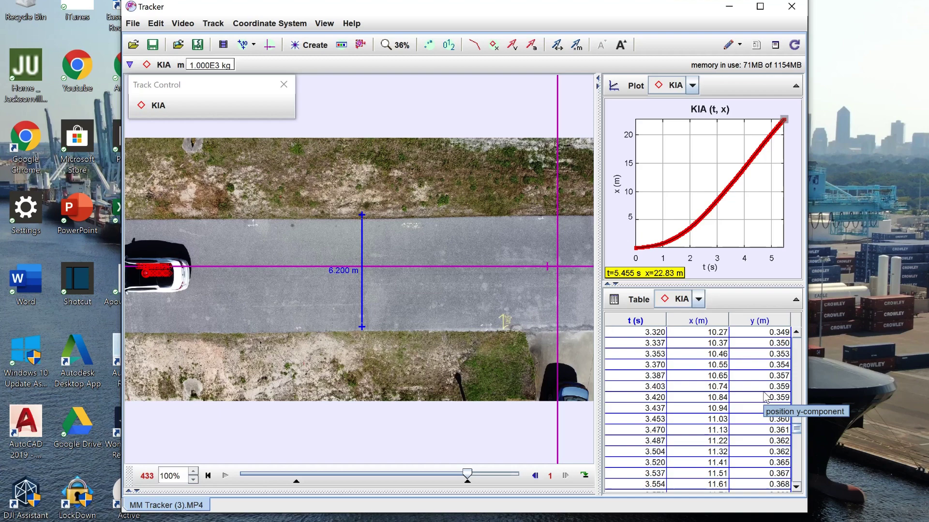
pyautogui.scroll(-20, 765, 397)
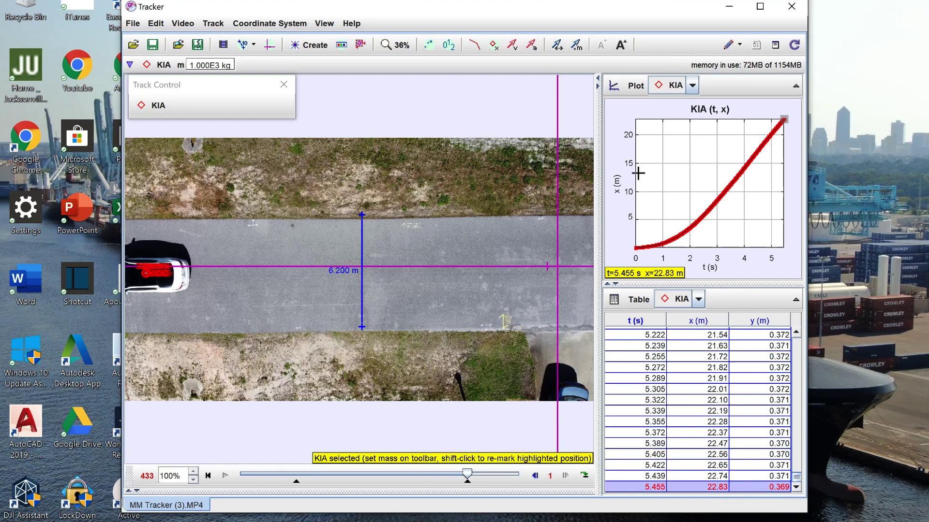
# Step: Plot KIA's y position, then its x-velocity, against time
pyautogui.click(617, 184)
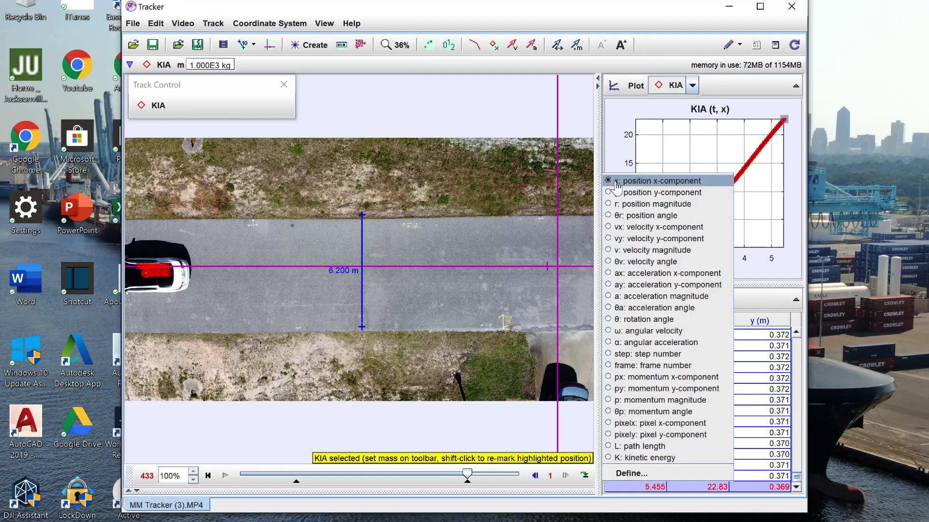
pyautogui.click(638, 192)
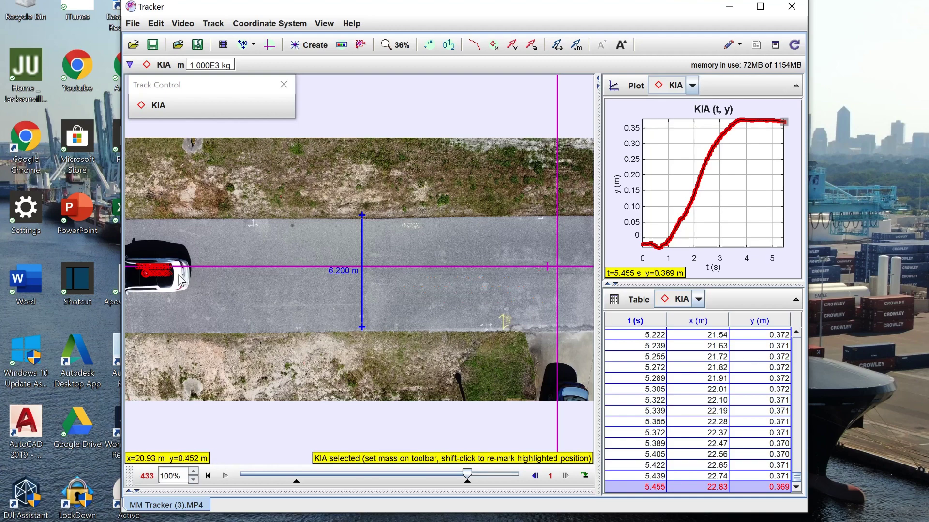
pyautogui.click(150, 274)
pyautogui.click(617, 194)
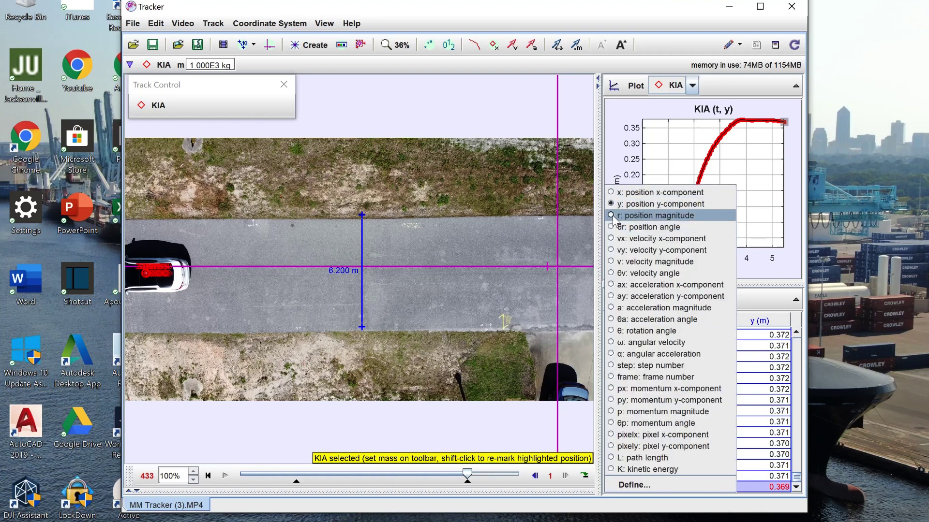
pyautogui.click(609, 239)
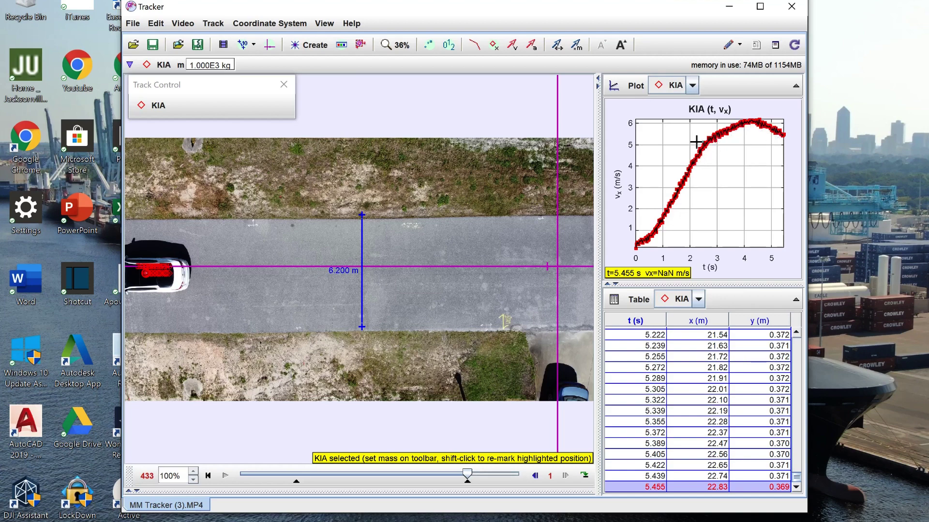
# Step: Switch the KIA plot to y-velocity versus time
pyautogui.click(615, 192)
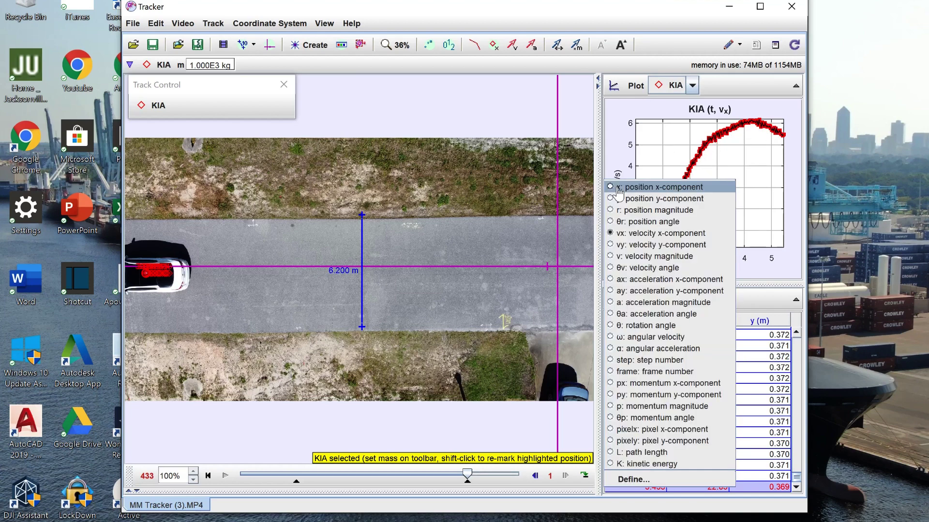
pyautogui.click(609, 245)
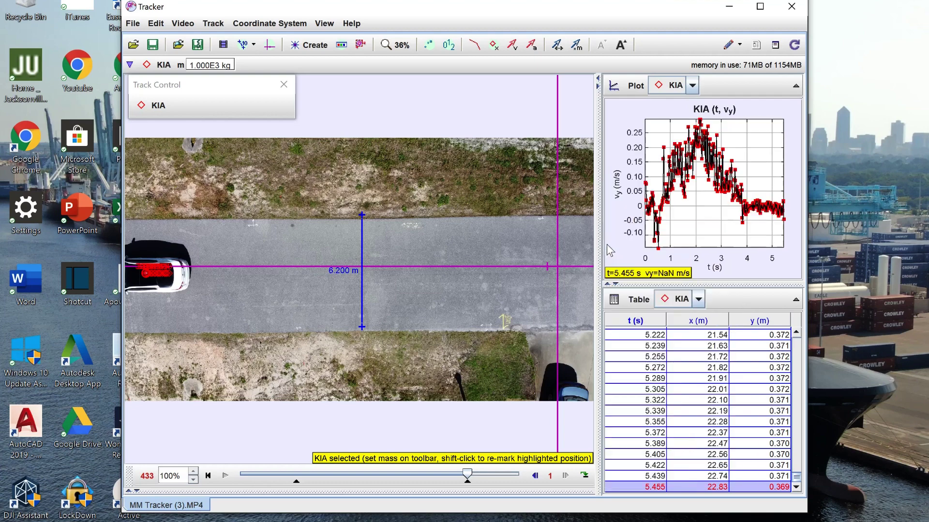
pyautogui.click(622, 199)
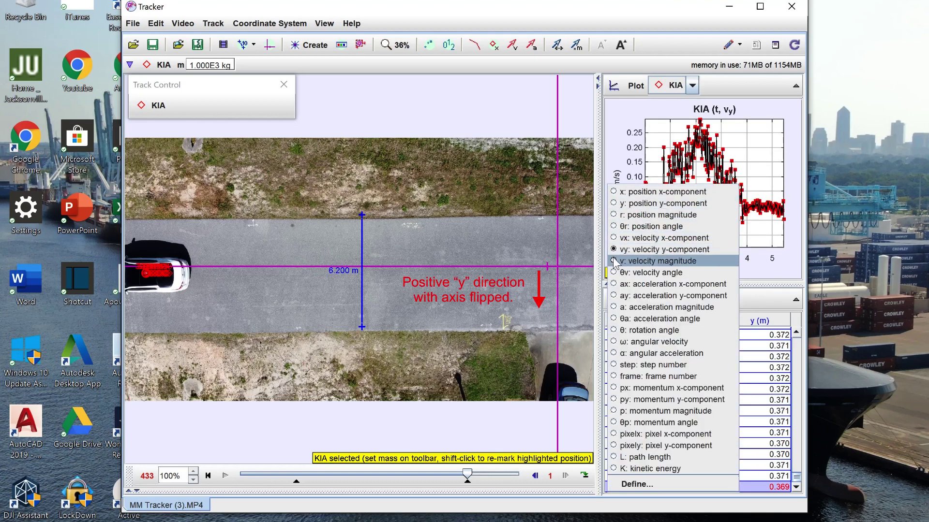
# Step: Switch the KIA graph to ax, then K (kinetic energy), and finally back to vx
pyautogui.click(615, 286)
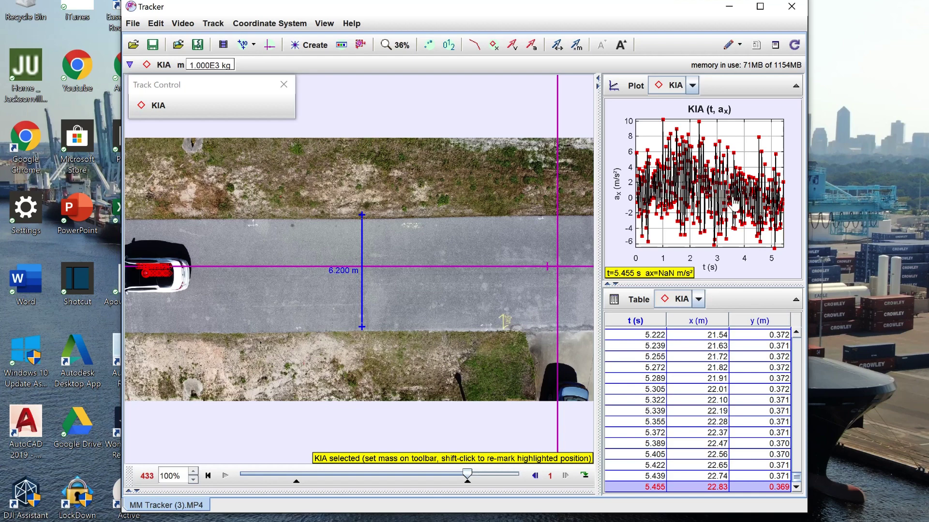
pyautogui.click(617, 184)
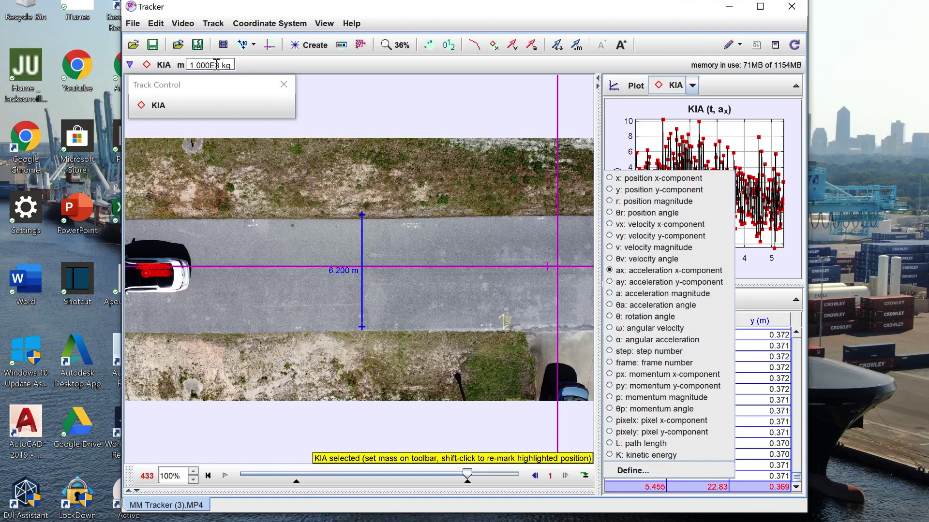
pyautogui.click(609, 456)
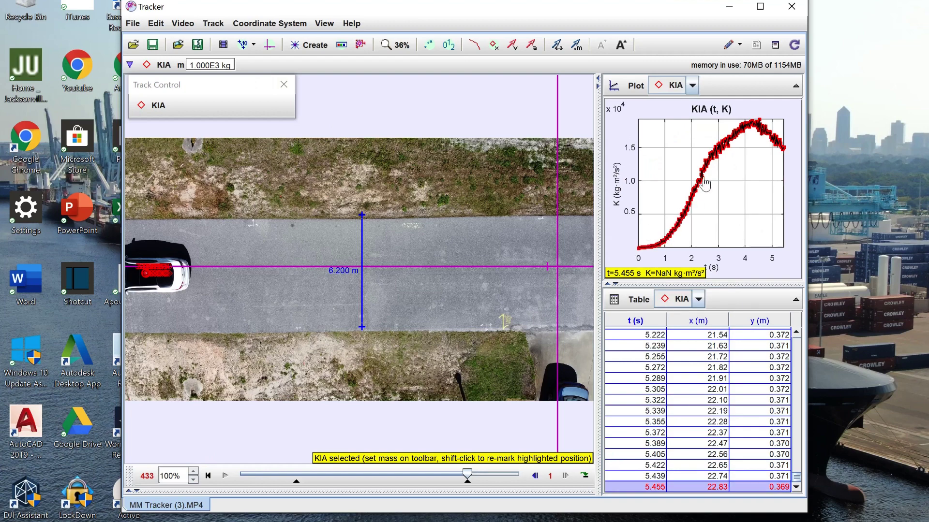
pyautogui.click(616, 192)
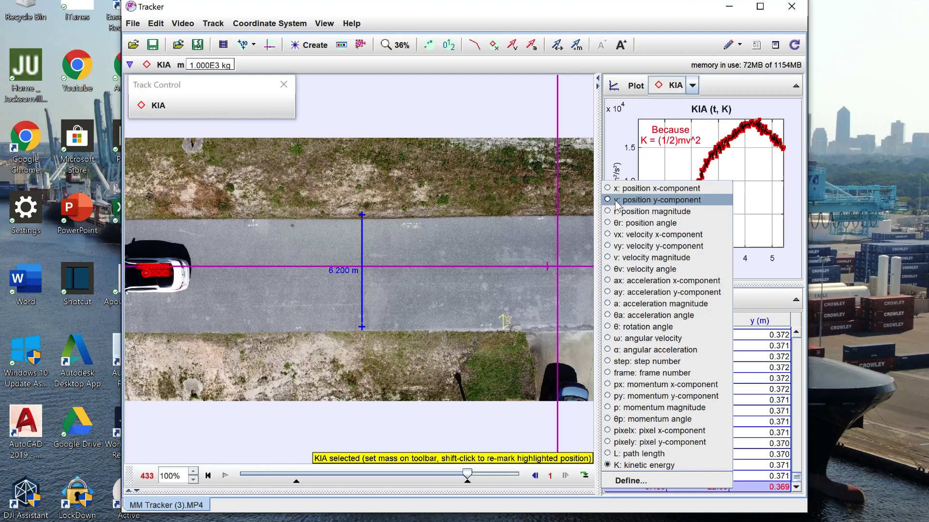
pyautogui.click(608, 235)
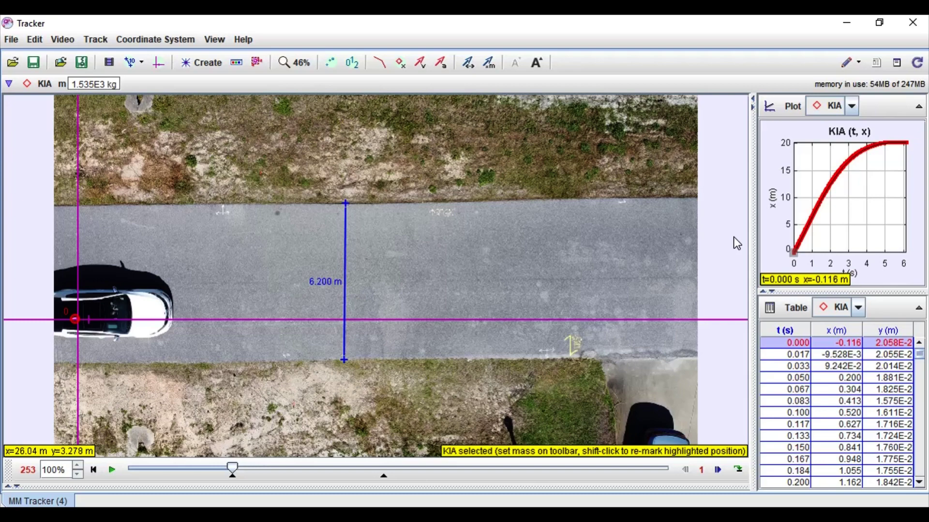
# Step: Add a new KIA data function named PotentialEnergy in the Data Builder
pyautogui.click(776, 218)
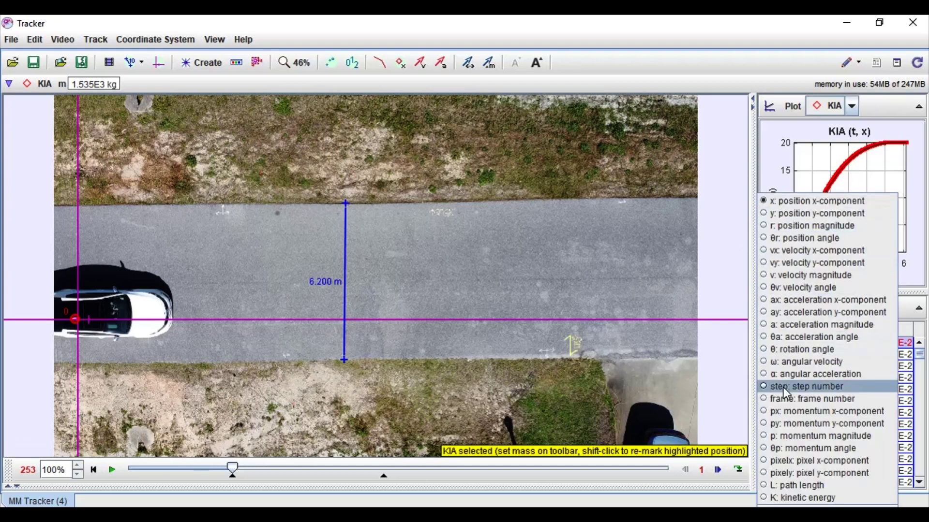
pyautogui.click(822, 503)
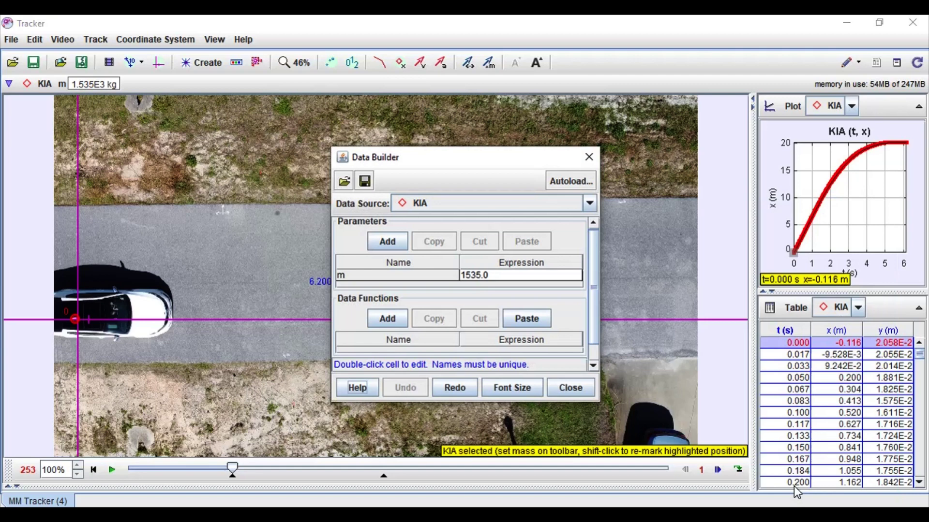
pyautogui.click(391, 320)
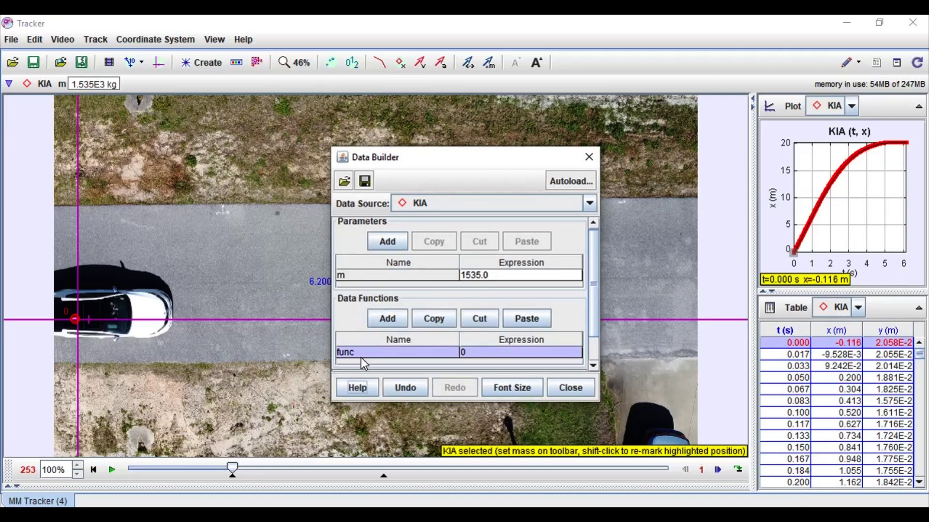
pyautogui.doubleClick(409, 350)
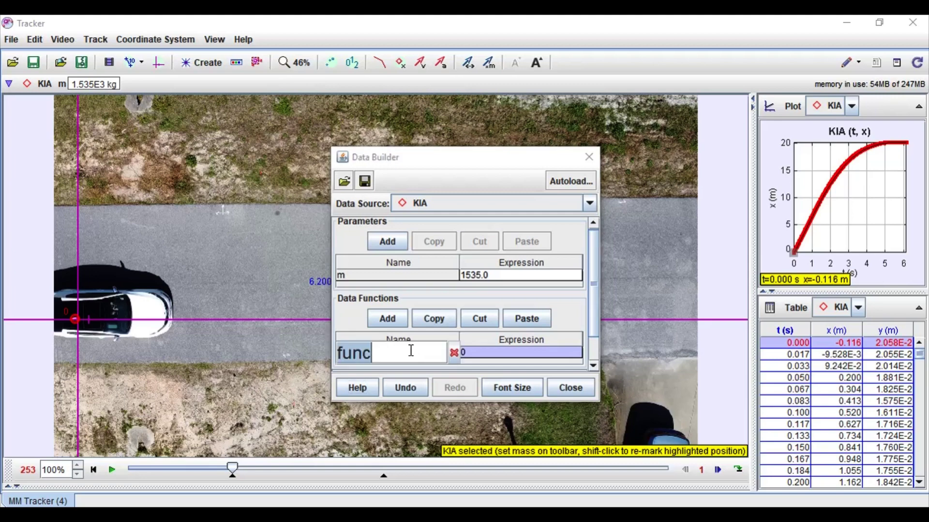
pyautogui.press('BackSpace')
pyautogui.write('P')
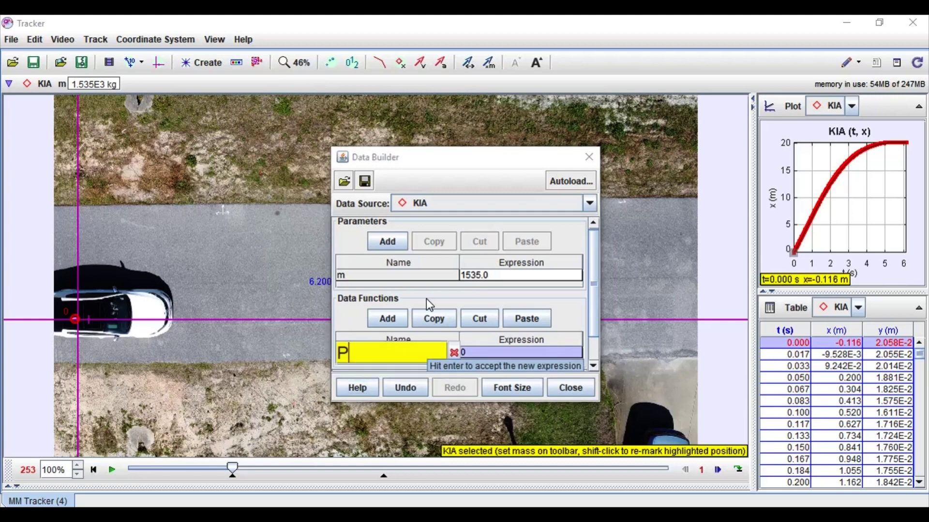
pyautogui.write('otentialEnergy')
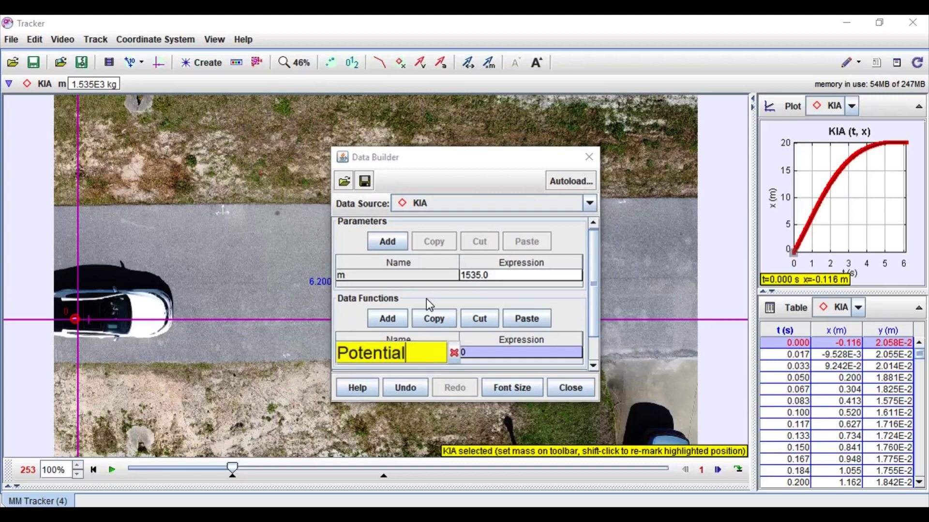
pyautogui.press('Return')
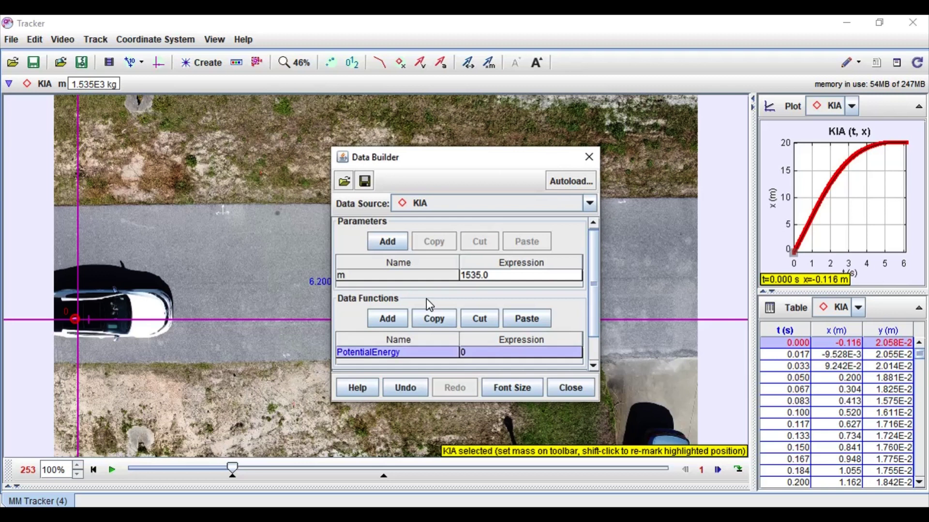
# Step: Set PotentialEnergy's expression to m*9.8*y and graph it against time
pyautogui.click(484, 355)
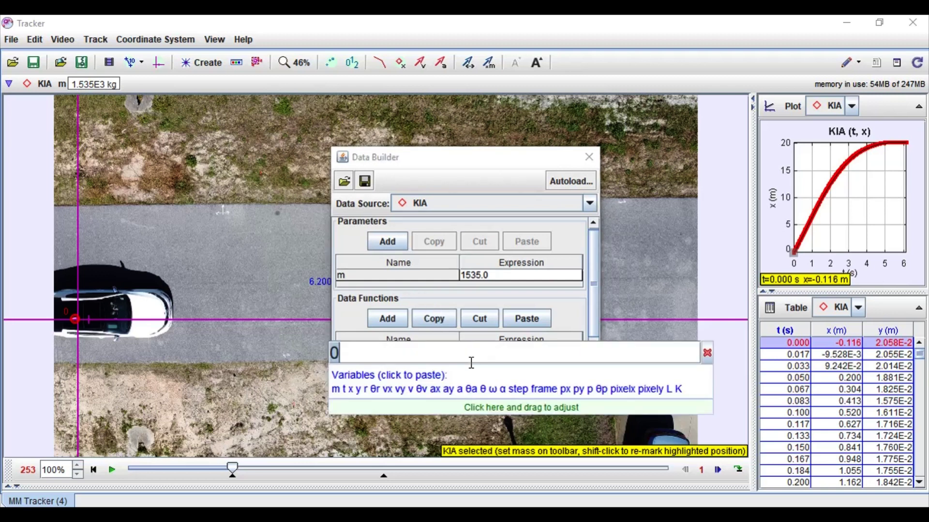
pyautogui.click(339, 392)
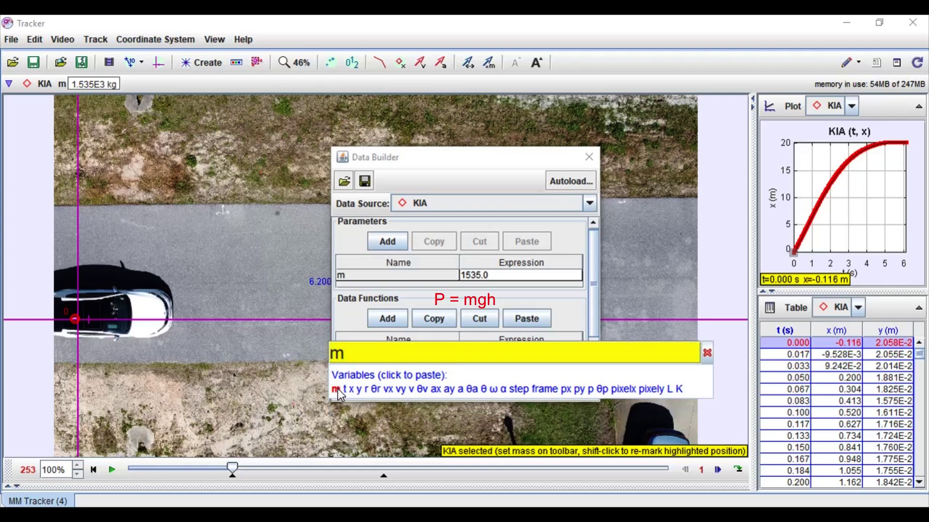
pyautogui.write('*9.8*')
pyautogui.click(359, 390)
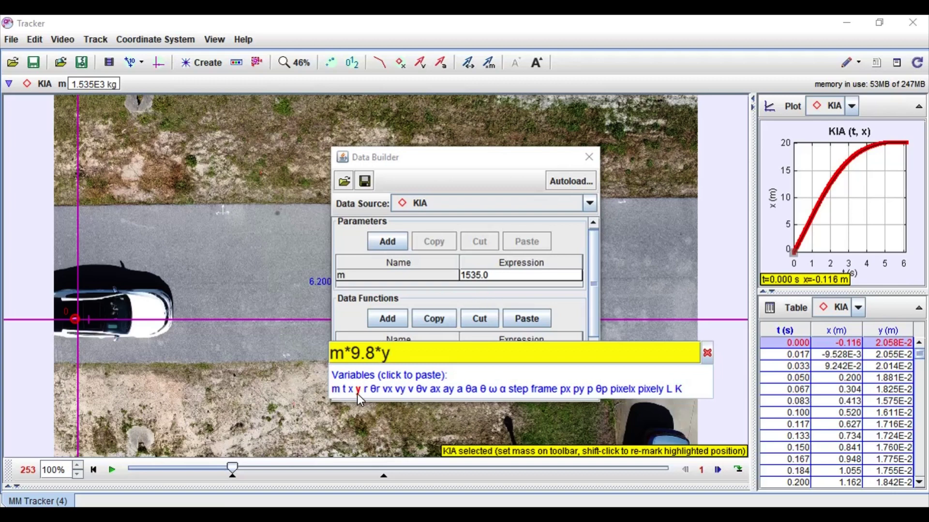
pyautogui.press('Escape')
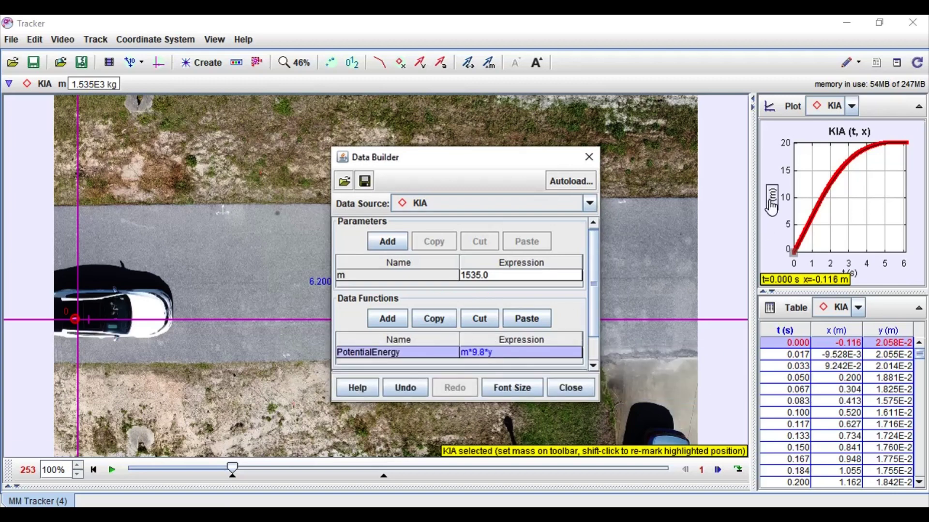
pyautogui.click(772, 197)
pyautogui.click(822, 501)
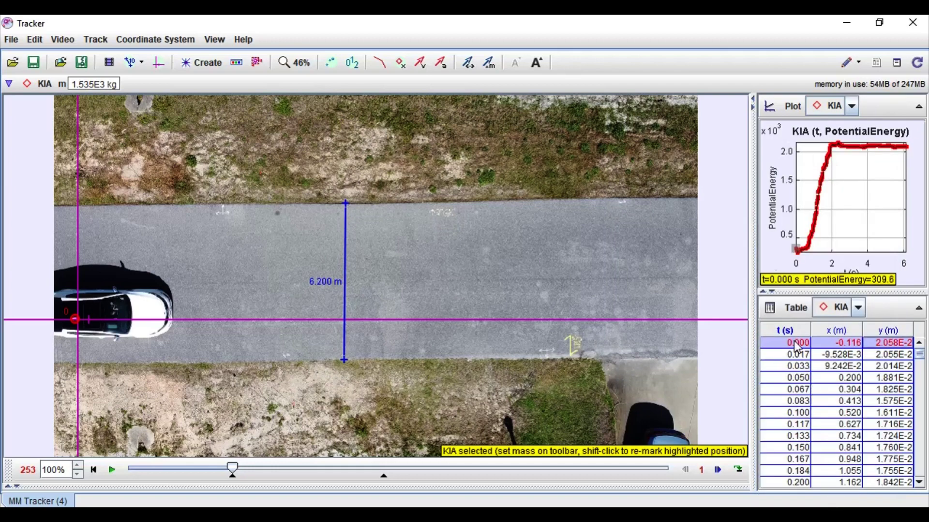
# Step: Add another KIA data function named TotalEnergy in the Data Builder
pyautogui.click(773, 224)
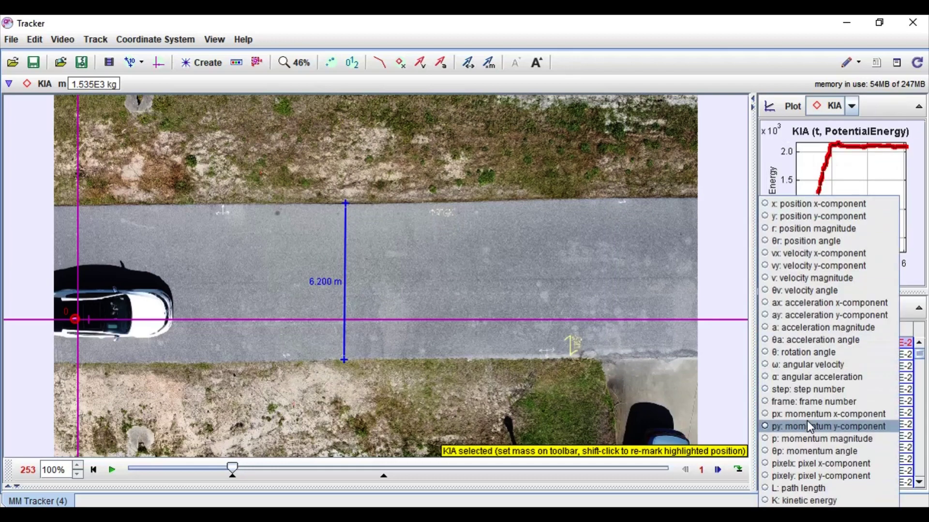
pyautogui.click(775, 506)
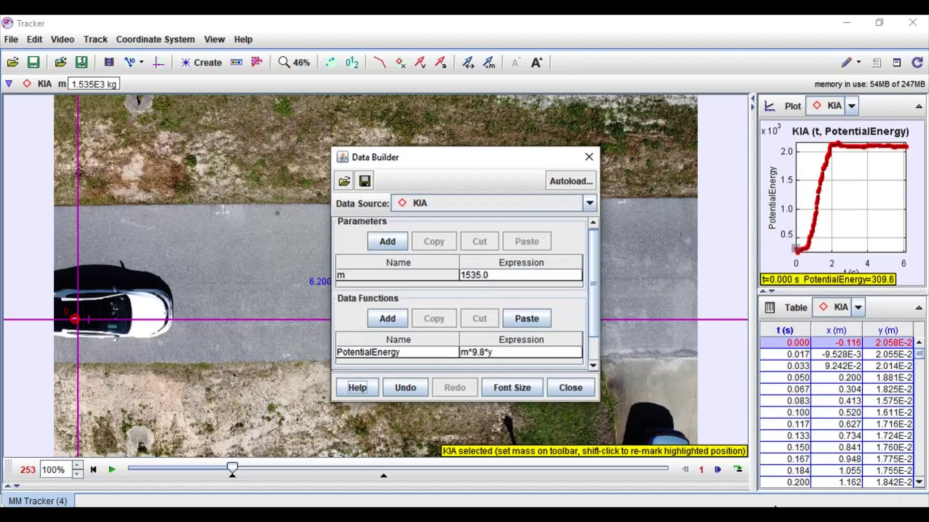
pyautogui.click(397, 319)
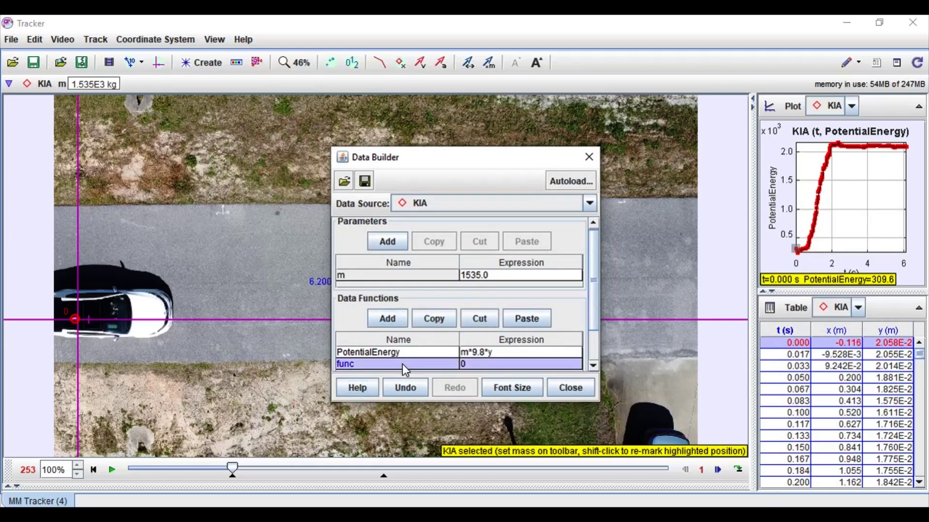
pyautogui.doubleClick(402, 363)
pyautogui.press('BackSpace')
pyautogui.press('BackSpace')
pyautogui.press('BackSpace')
pyautogui.press('BackSpace')
pyautogui.write('T')
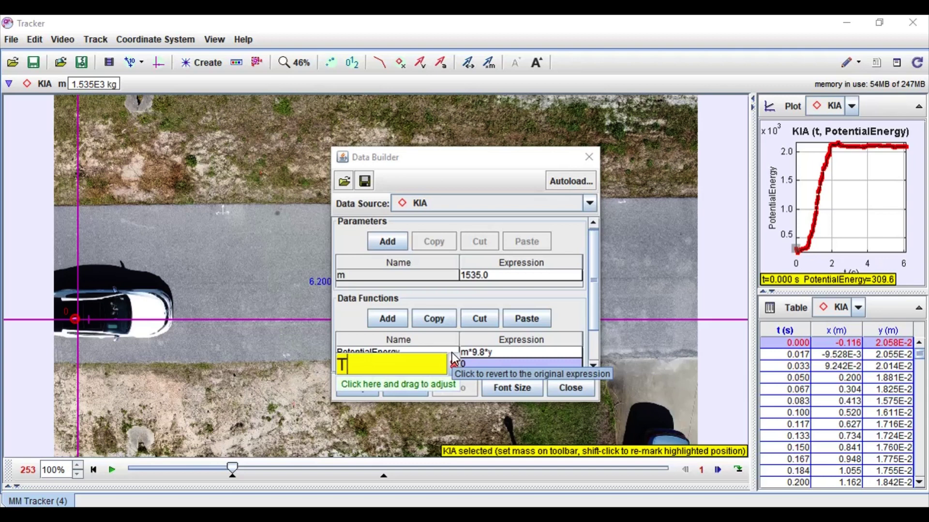
pyautogui.write('otalEnergy')
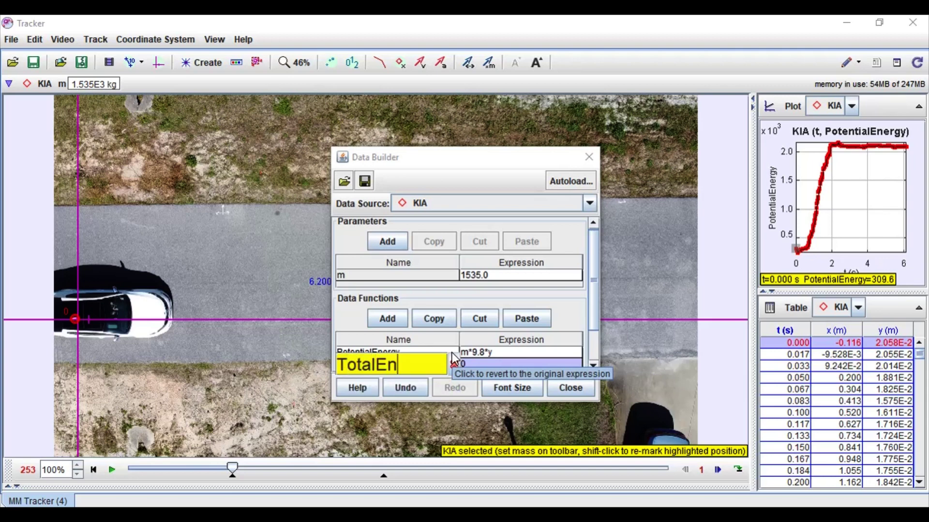
pyautogui.press('Return')
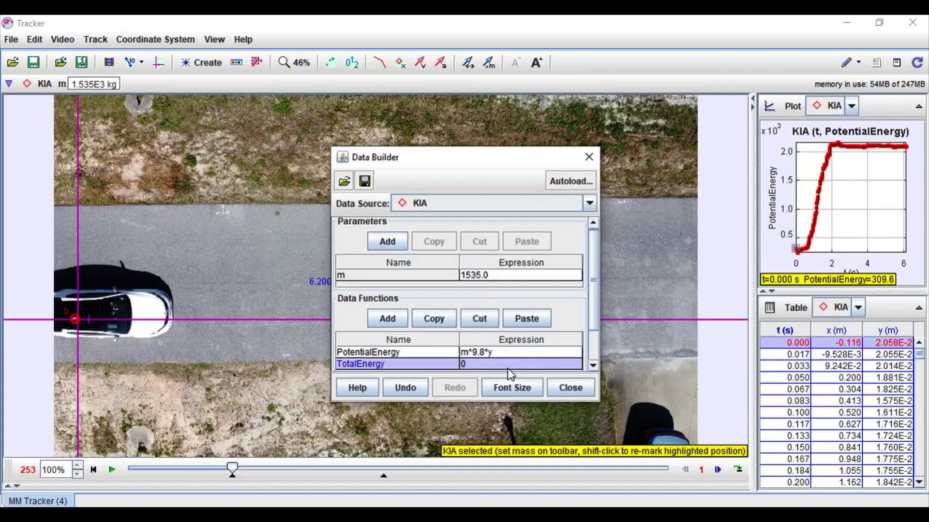
# Step: Set TotalEnergy's expression to PotentialEnergy+K and close the Data Builder
pyautogui.doubleClick(508, 367)
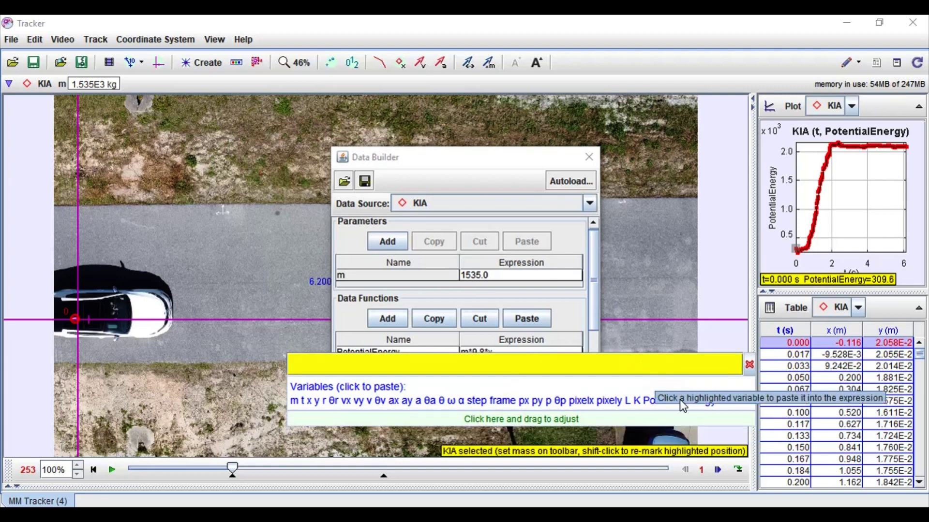
pyautogui.click(648, 401)
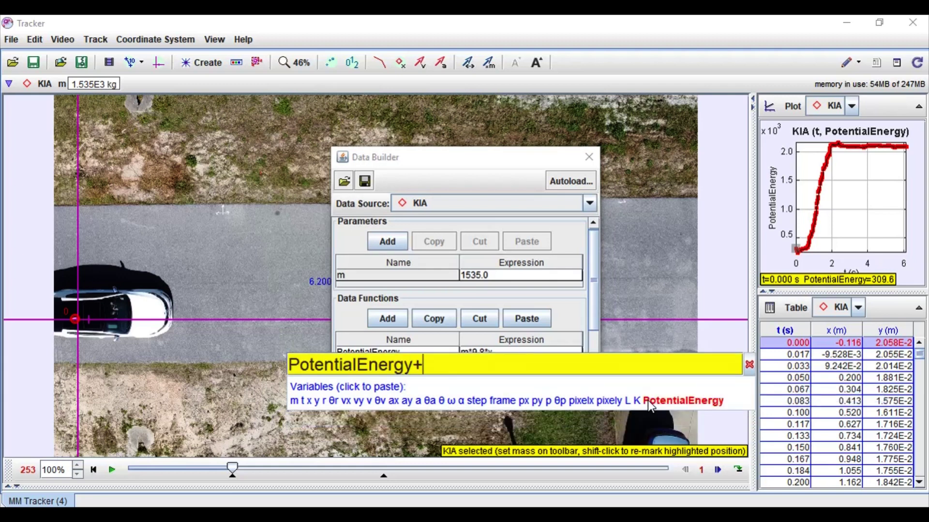
pyautogui.click(638, 401)
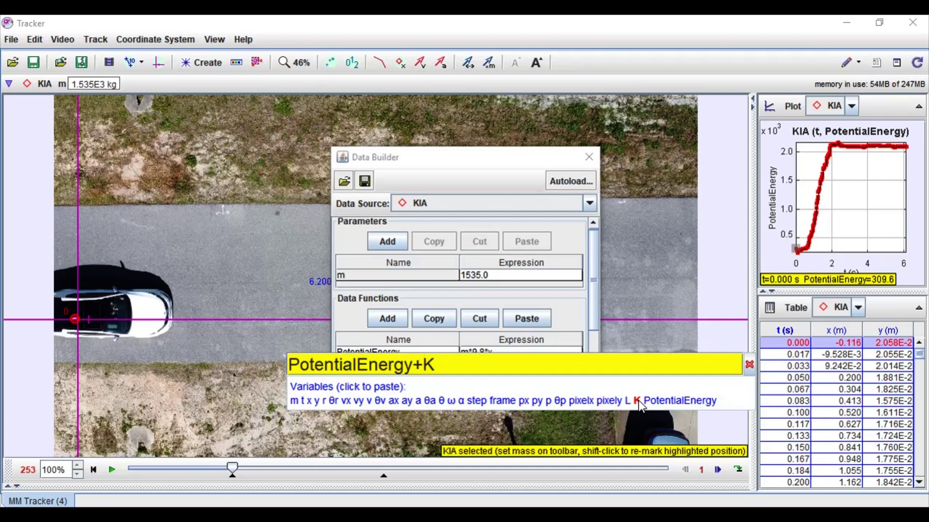
pyautogui.press('Return')
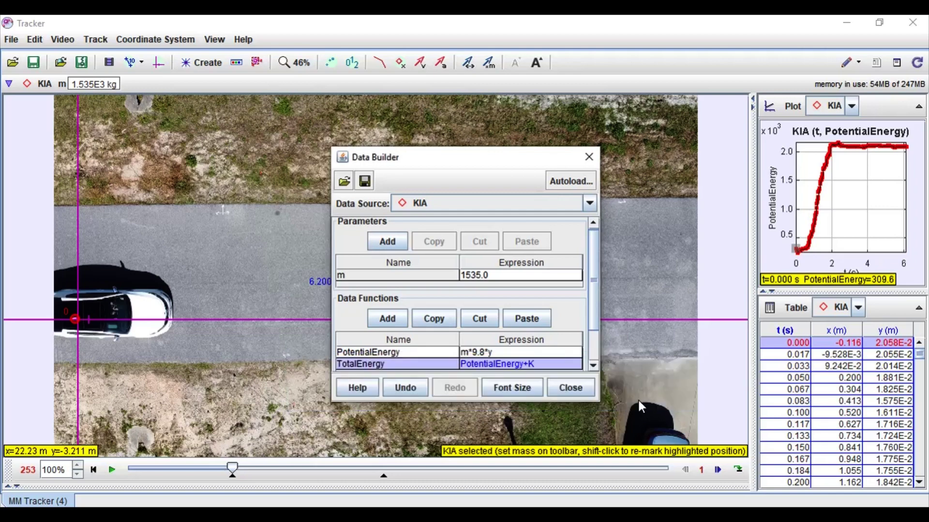
pyautogui.click(776, 208)
pyautogui.click(828, 504)
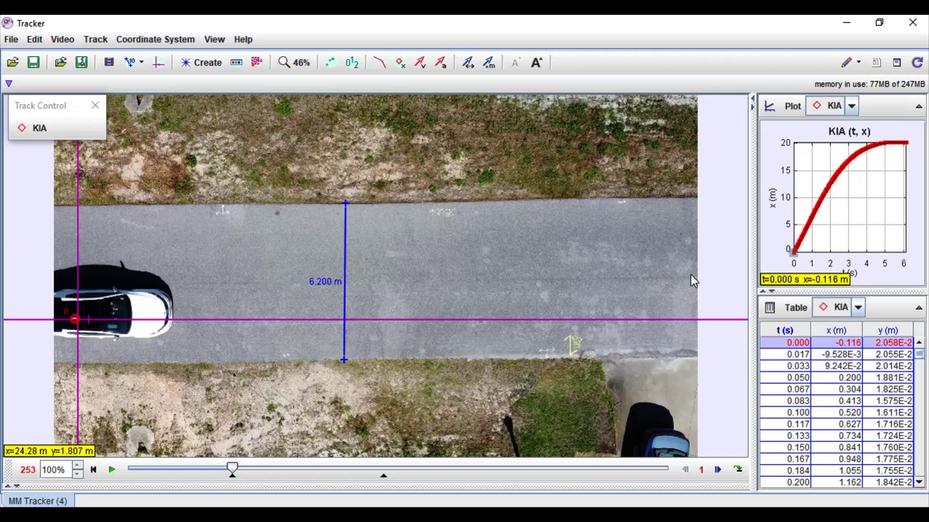
pyautogui.click(63, 38)
pyautogui.moveTo(94, 178)
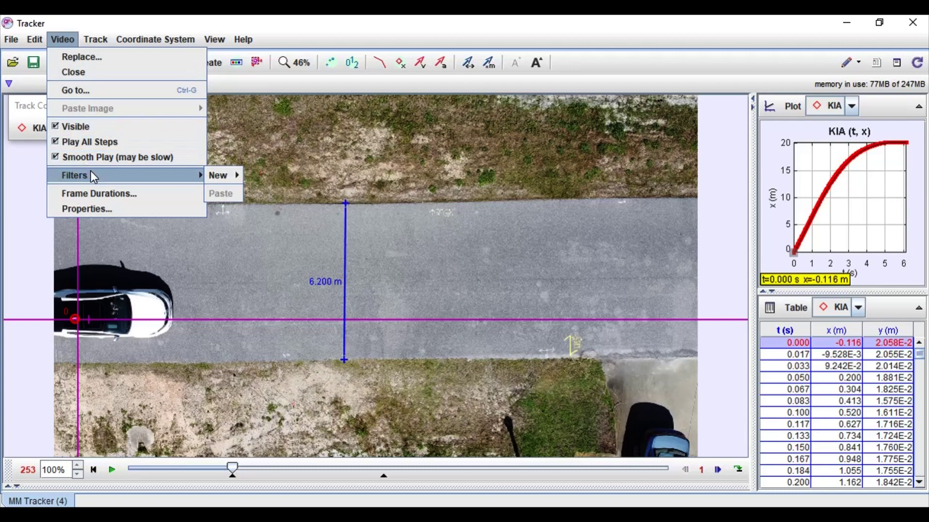
pyautogui.moveTo(211, 175)
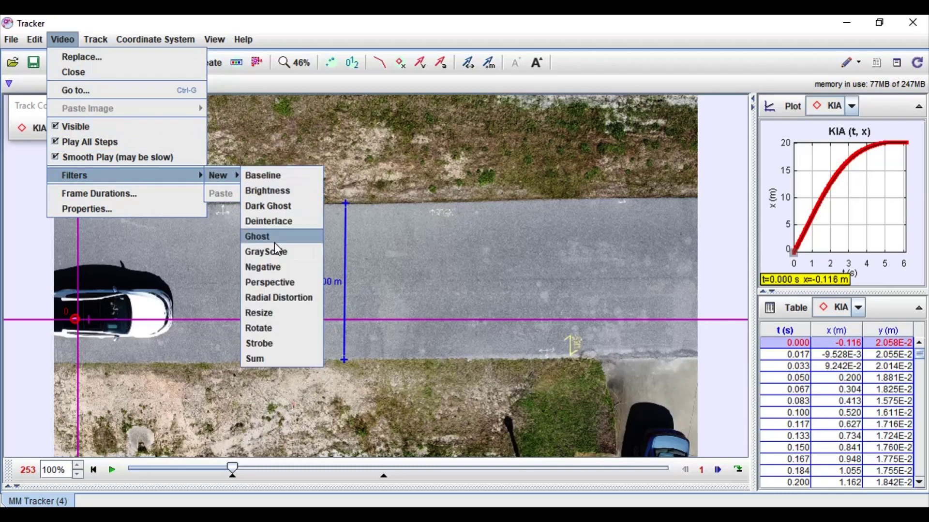
pyautogui.click(275, 328)
pyautogui.click(446, 281)
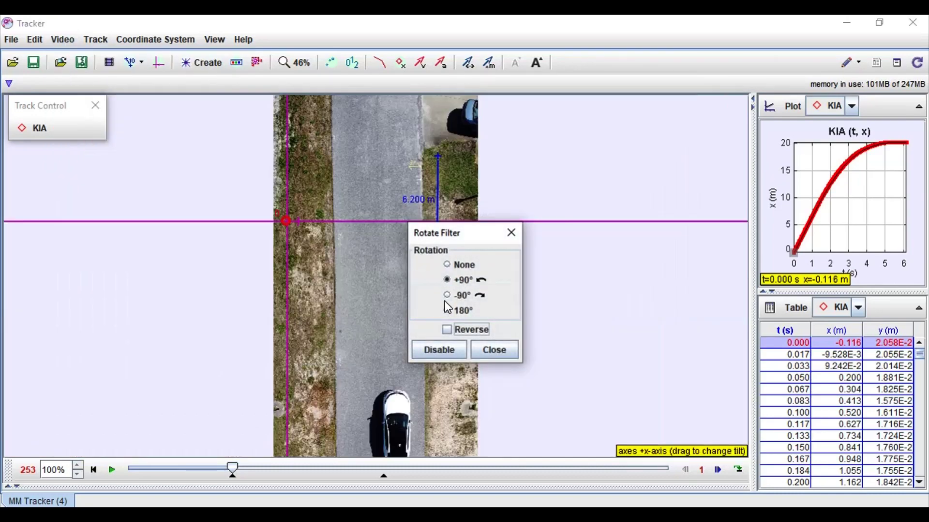
pyautogui.click(447, 295)
pyautogui.click(447, 311)
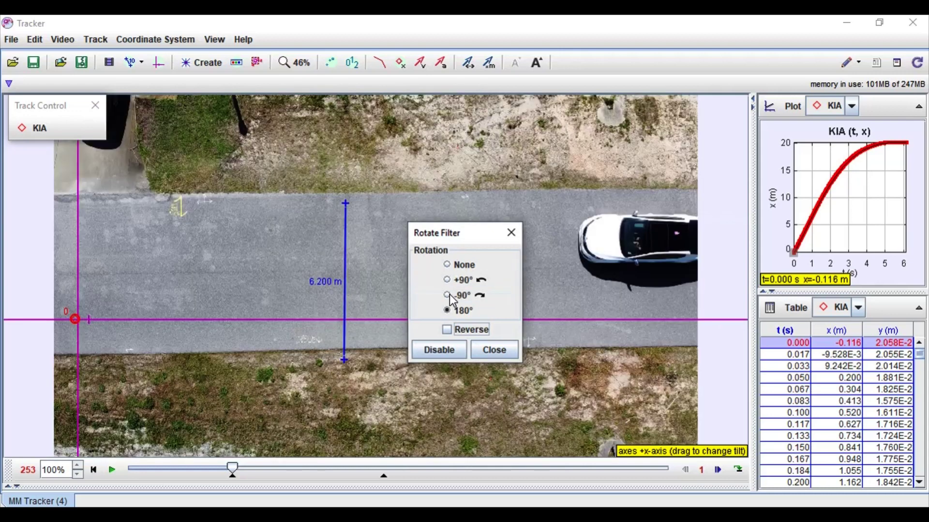
pyautogui.click(448, 267)
pyautogui.click(506, 354)
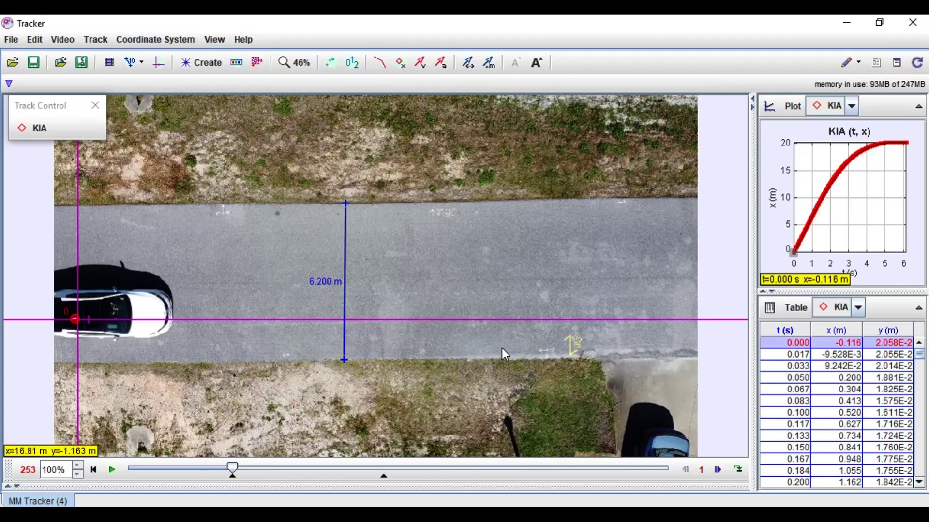
# Step: Create a new point-mass track, mass A, and zoom in on the car
pyautogui.click(210, 64)
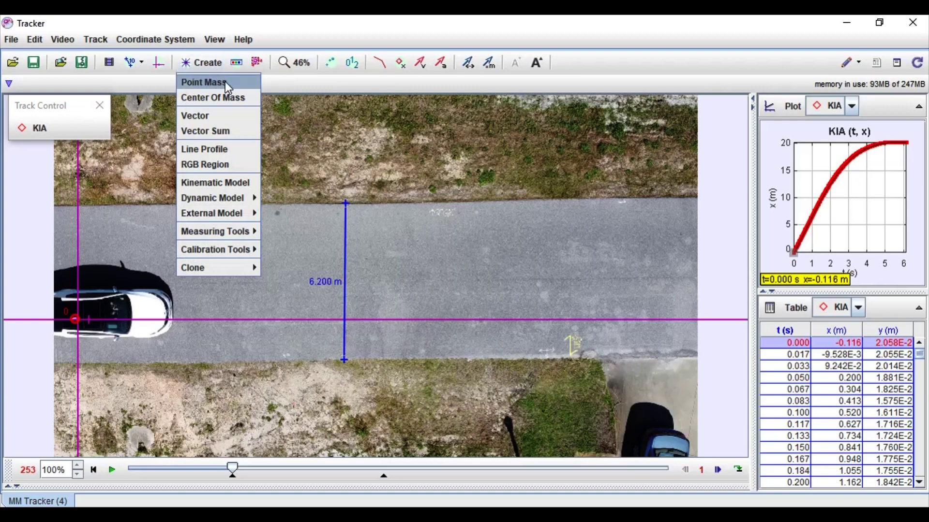
pyautogui.click(226, 83)
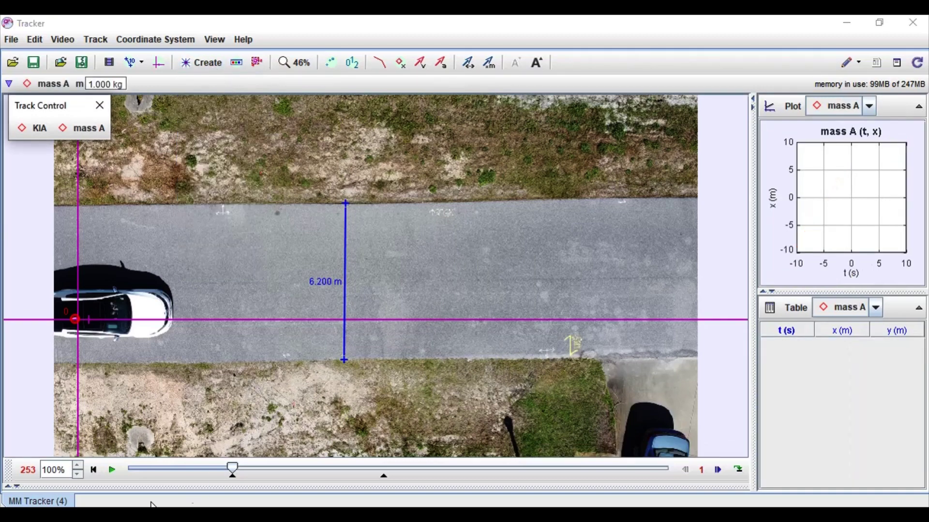
pyautogui.scroll(6, 289, 376)
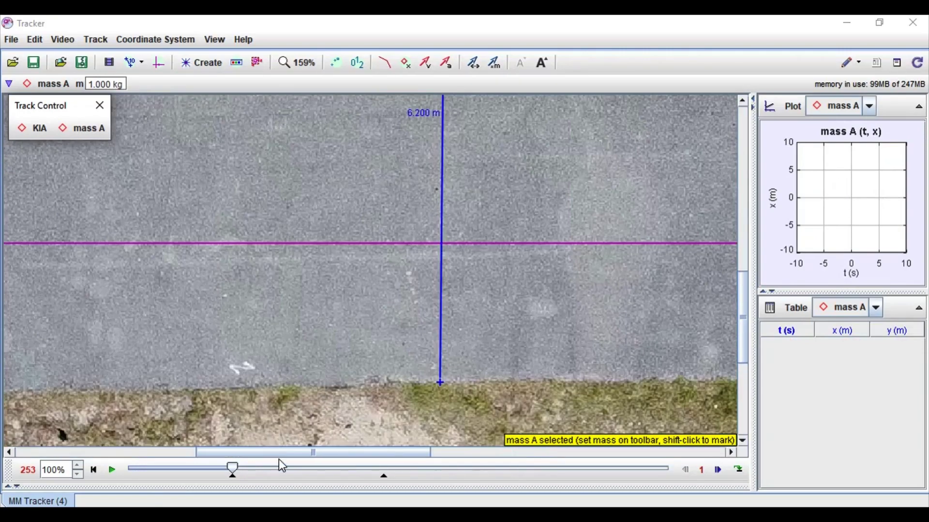
pyautogui.moveTo(311, 449)
pyautogui.mouseDown()
pyautogui.moveTo(120, 419)
pyautogui.moveTo(110, 319)
pyautogui.mouseUp()
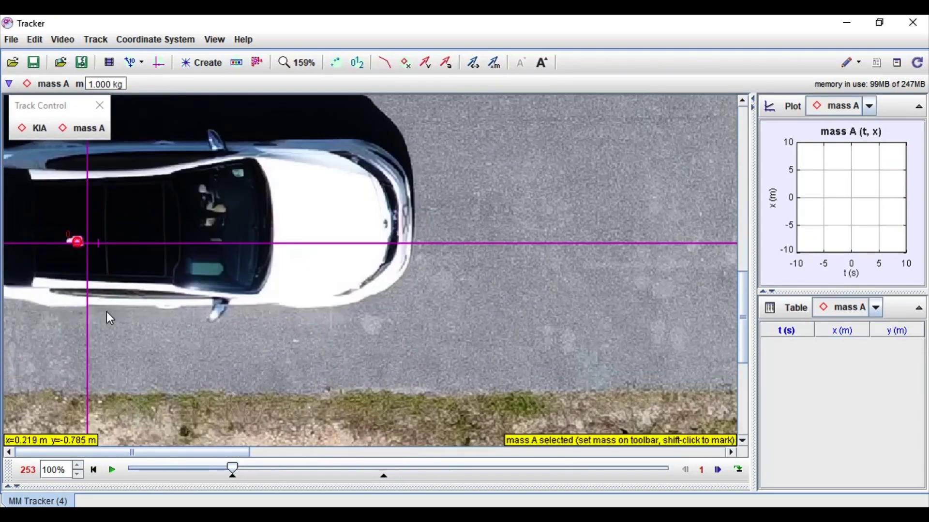
# Step: Mark mass A's first four positions at the car's mirror
pyautogui.keyDown('shift'); pyautogui.click(211, 135); pyautogui.keyUp('shift')
pyautogui.keyDown('shift'); pyautogui.click(222, 135); pyautogui.keyUp('shift')
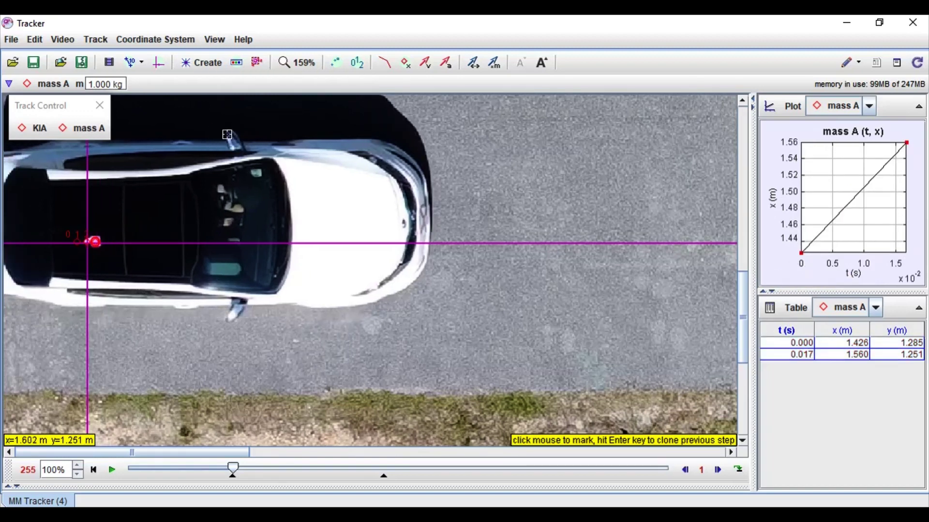
pyautogui.keyDown('shift'); pyautogui.click(231, 133); pyautogui.keyUp('shift')
pyautogui.keyDown('shift'); pyautogui.click(243, 136); pyautogui.keyUp('shift')
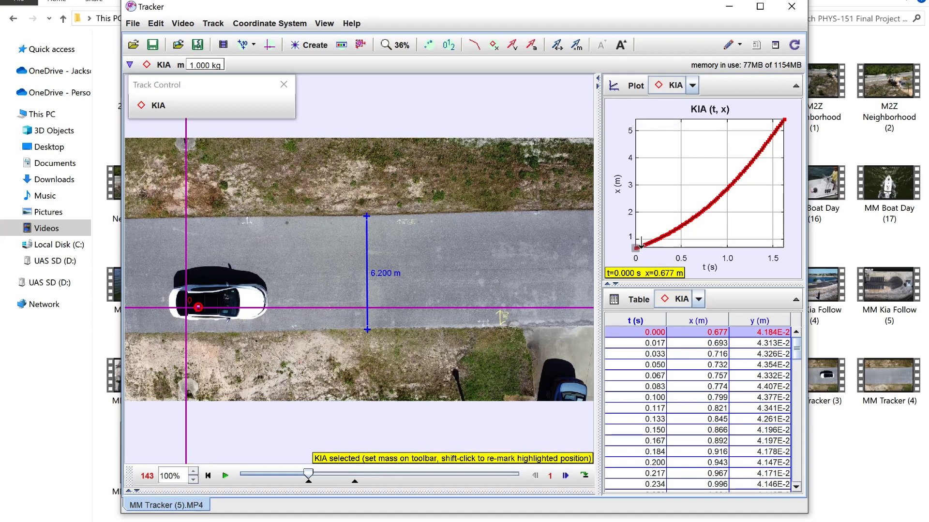
# Step: Open KIA's data in the Data Tool and fit a parabola to x versus t
pyautogui.doubleClick(651, 200)
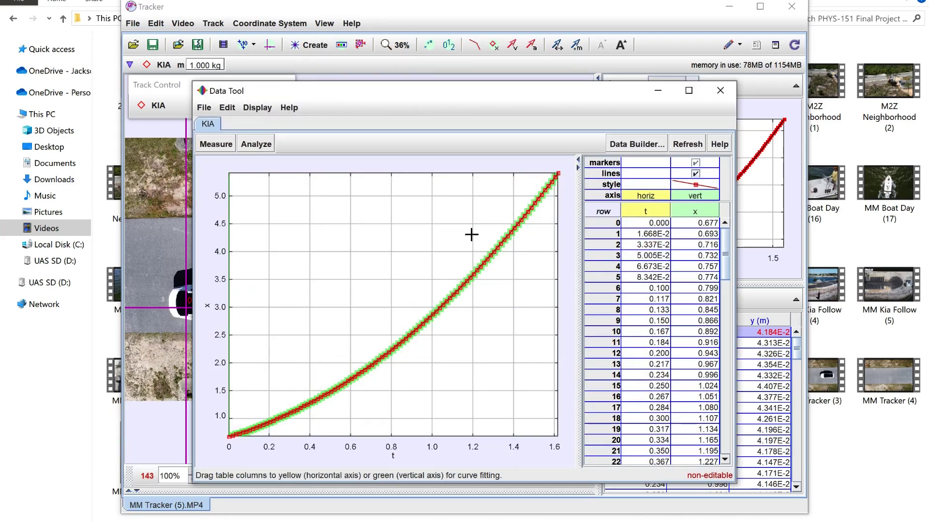
pyautogui.click(246, 146)
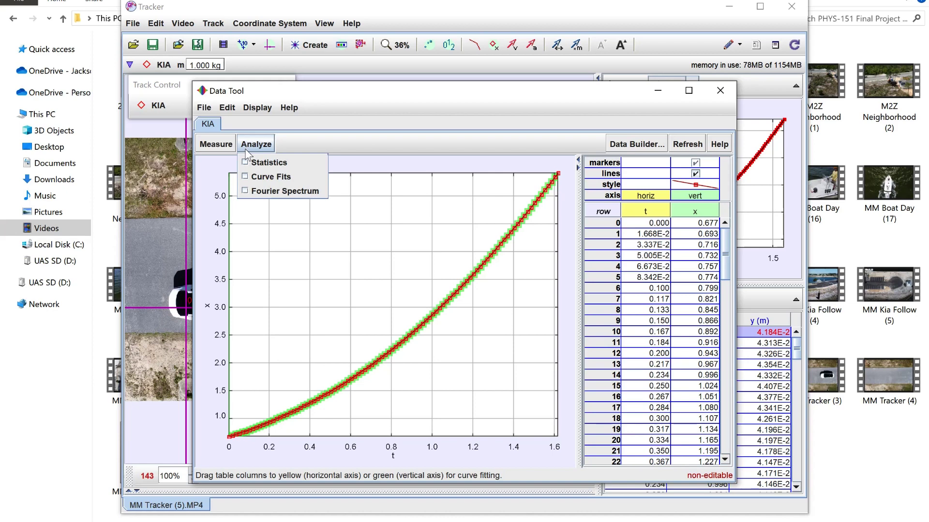
pyautogui.click(244, 175)
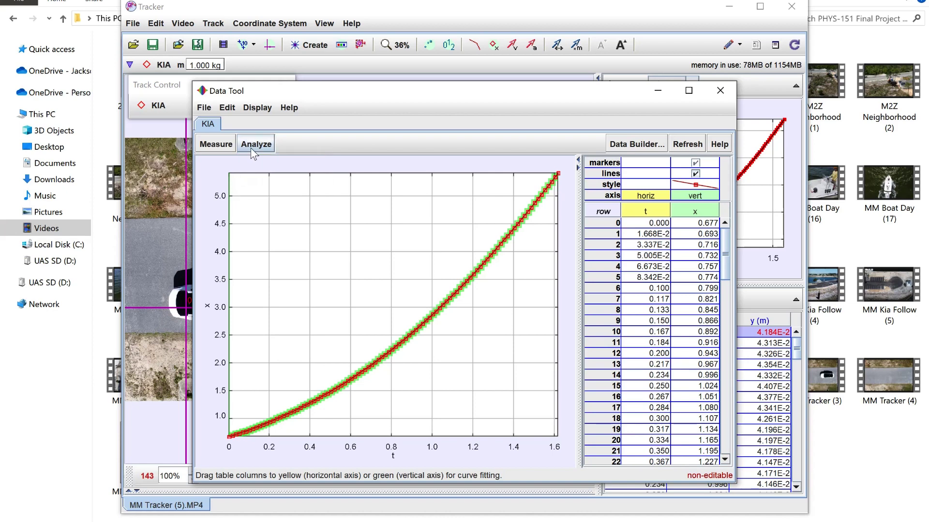
pyautogui.click(251, 146)
pyautogui.click(244, 174)
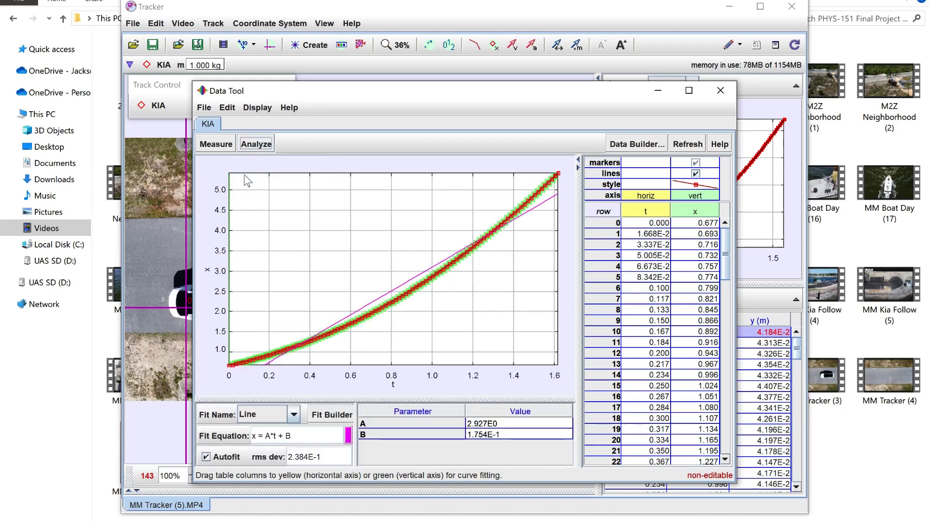
pyautogui.click(299, 415)
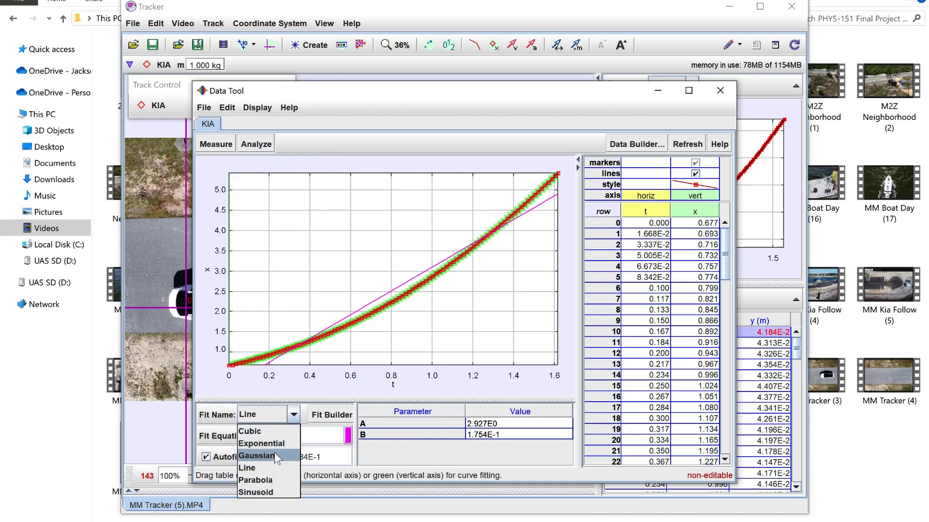
pyautogui.click(272, 484)
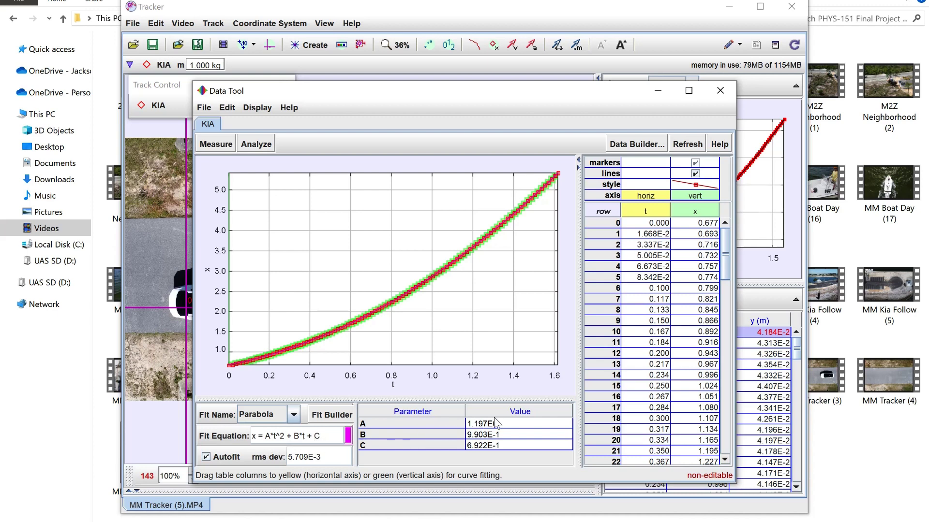
# Step: Hide x's connecting lines, hand-set parabola parameter C to 6.922E-1, then plot vx instead of x
pyautogui.click(695, 174)
pyautogui.click(486, 445)
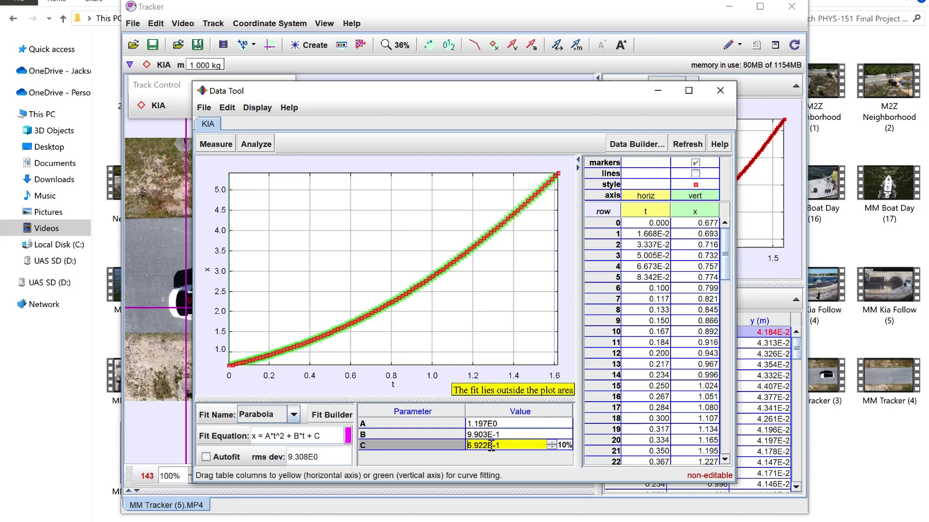
pyautogui.press('BackSpace')
pyautogui.write('8')
pyautogui.press('Return')
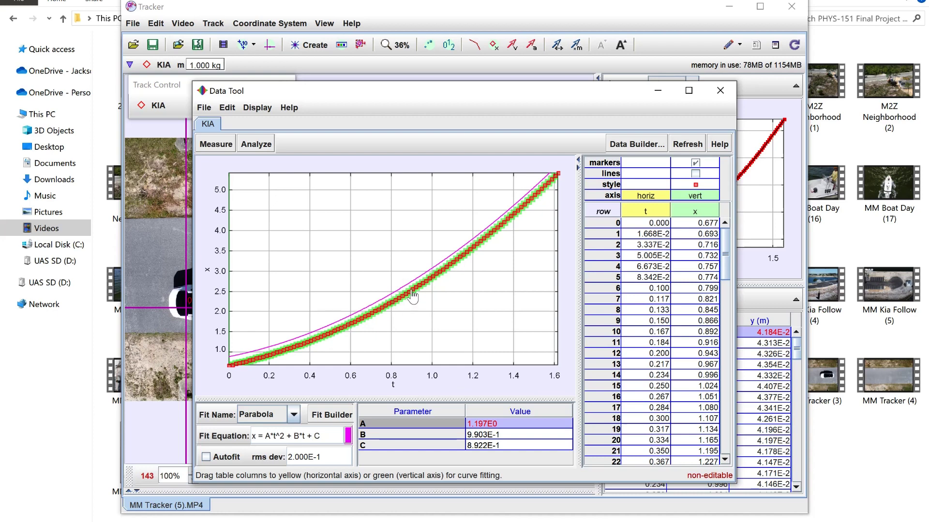
pyautogui.click(496, 445)
pyautogui.click(468, 446)
pyautogui.press('BackSpace')
pyautogui.write('5')
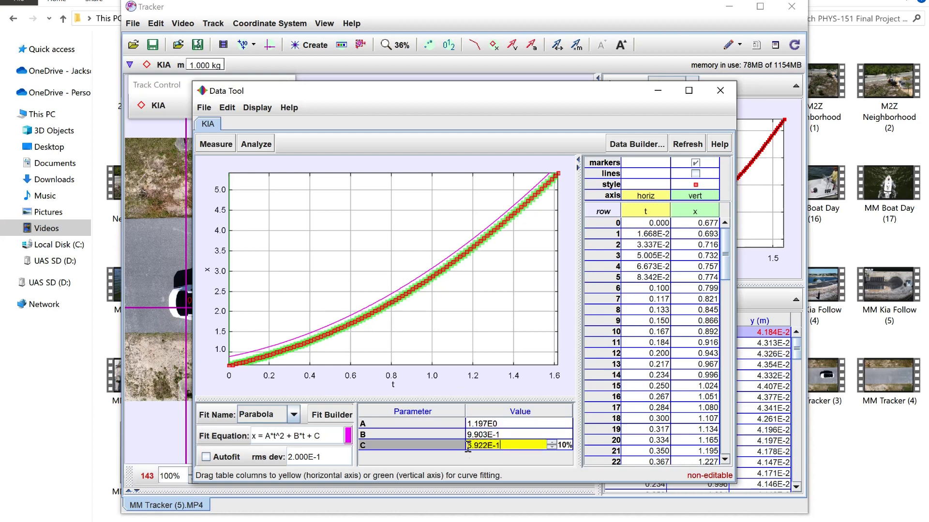
pyautogui.press('Return')
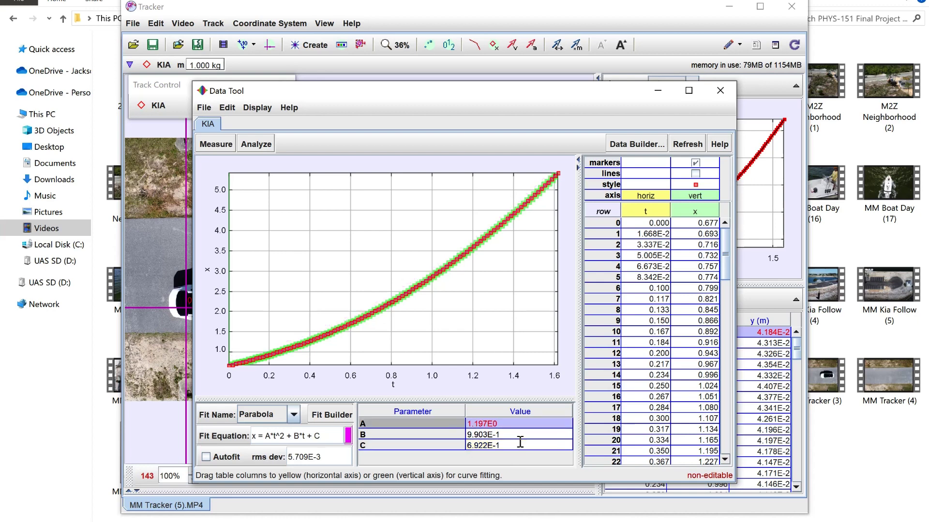
pyautogui.click(703, 163)
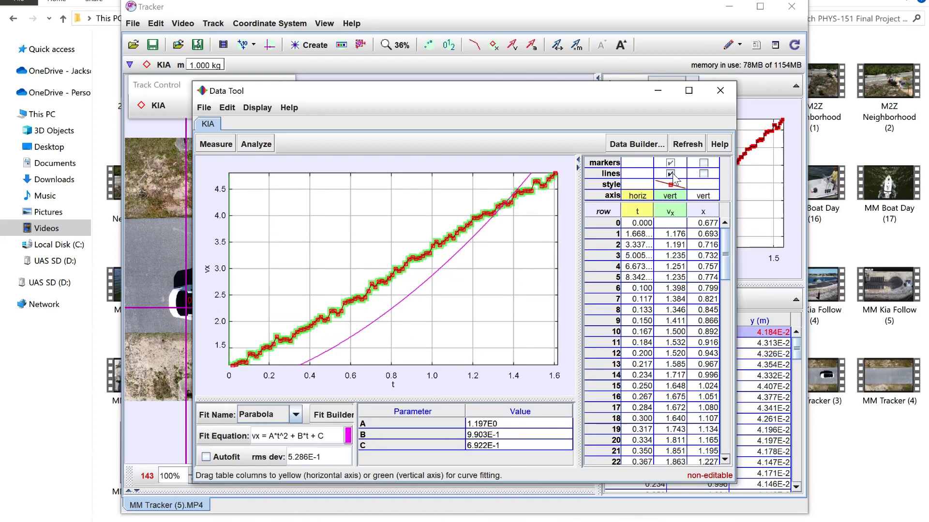
# Step: Switch the vx fit to a straight line and lower slope A toward 2.34
pyautogui.click(295, 414)
pyautogui.click(262, 468)
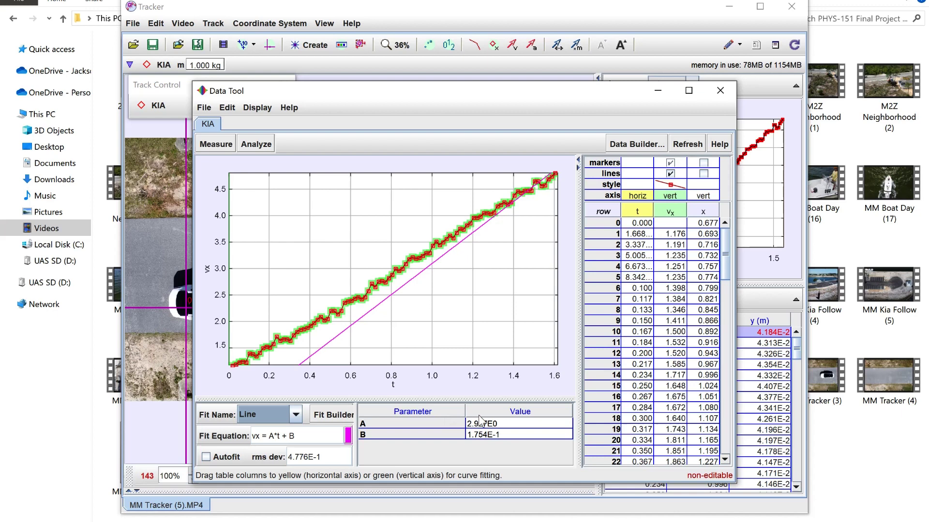
pyautogui.click(503, 425)
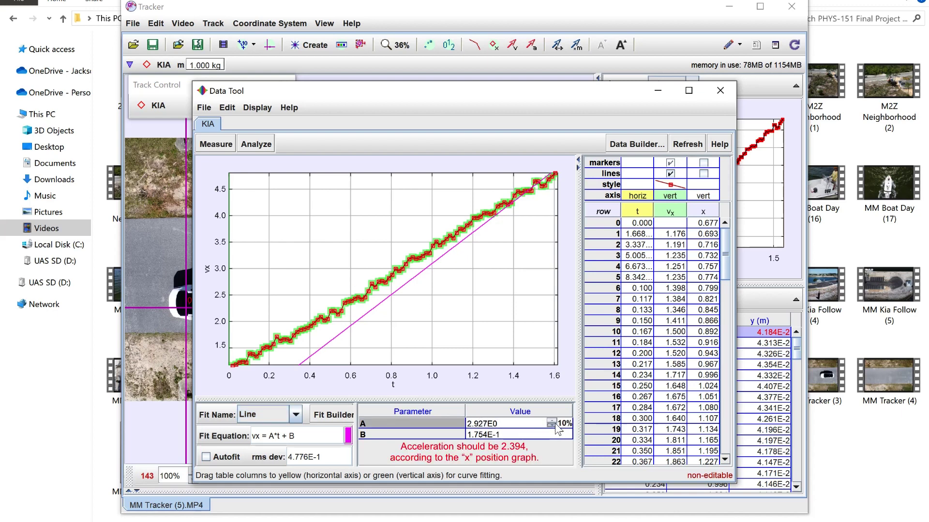
pyautogui.click(551, 426)
pyautogui.click(552, 426)
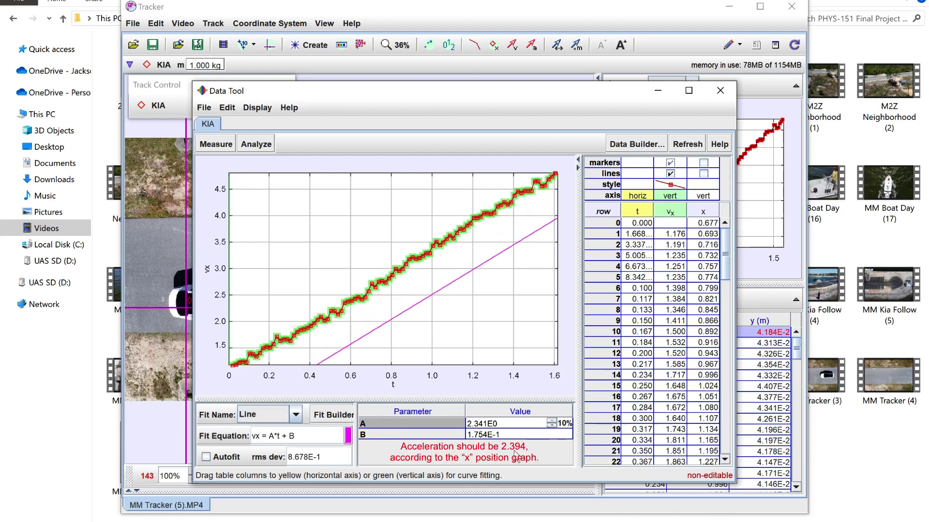
# Step: Raise intercept B with the spinner until the line meets the vx data, about 1.017
pyautogui.click(517, 434)
pyautogui.click(552, 433)
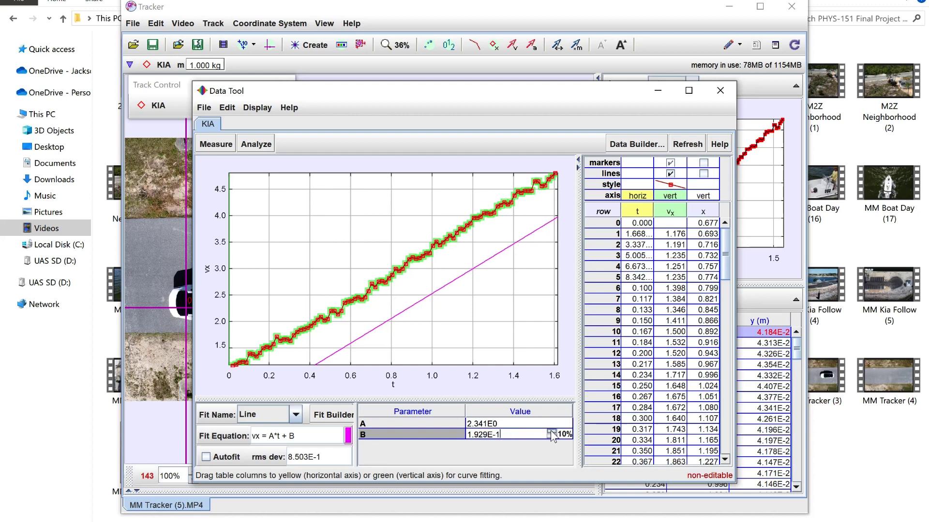
pyautogui.click(552, 433)
pyautogui.click(552, 434)
pyautogui.click(552, 434)
pyautogui.click(552, 433)
pyautogui.click(552, 433)
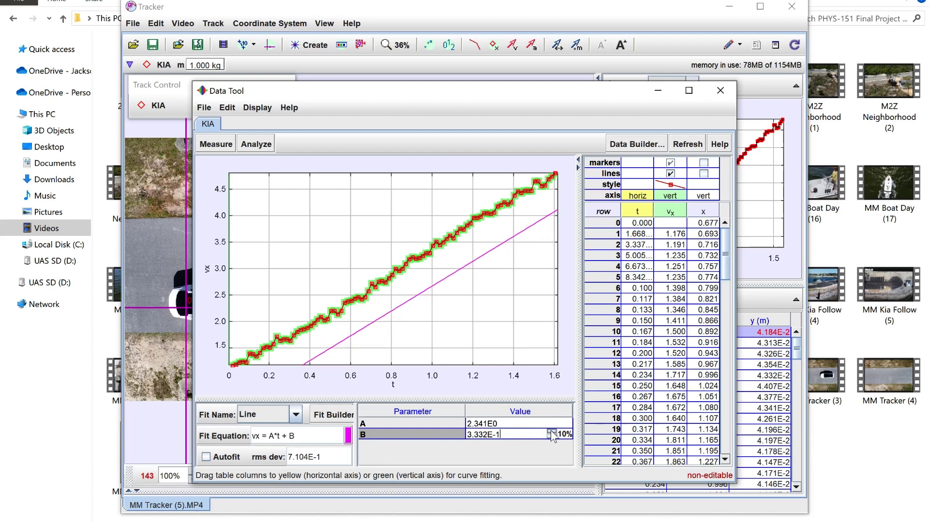
pyautogui.click(551, 433)
pyautogui.click(552, 433)
pyautogui.click(552, 433)
pyautogui.click(552, 433)
pyautogui.click(552, 434)
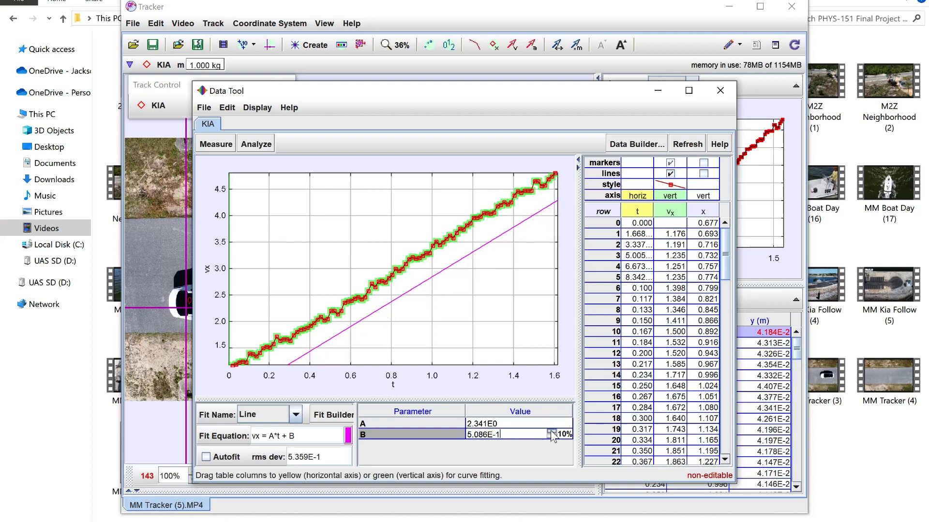
pyautogui.click(552, 434)
pyautogui.click(552, 433)
pyautogui.click(552, 434)
pyautogui.click(552, 434)
pyautogui.click(552, 434)
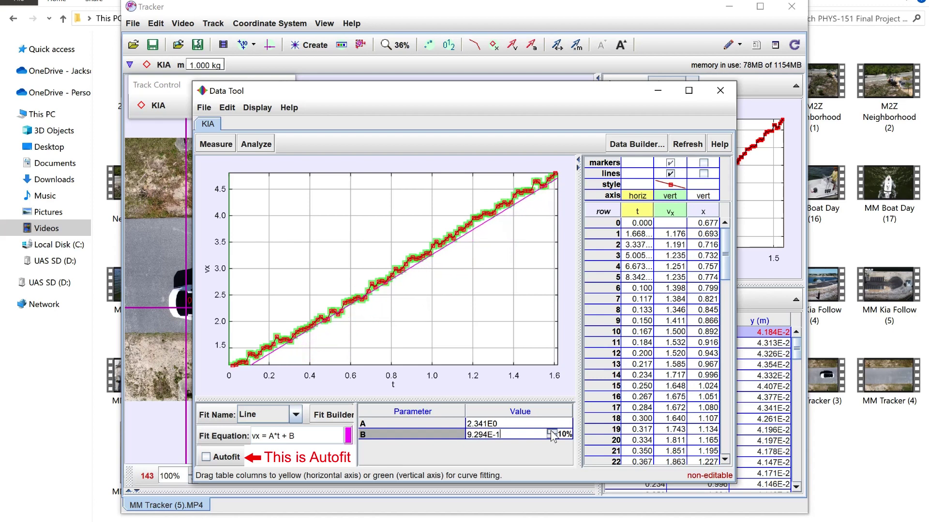
pyautogui.click(552, 434)
pyautogui.click(552, 433)
pyautogui.click(551, 433)
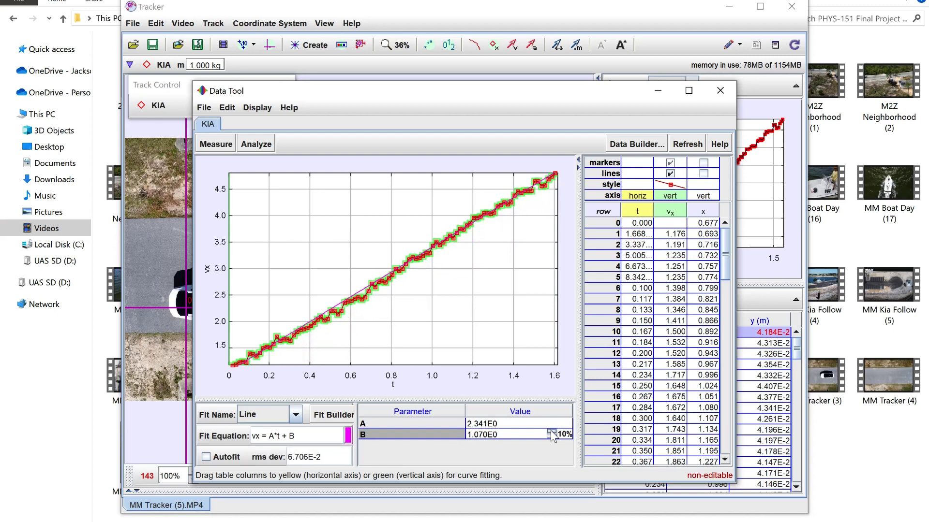
pyautogui.click(551, 437)
pyautogui.click(550, 437)
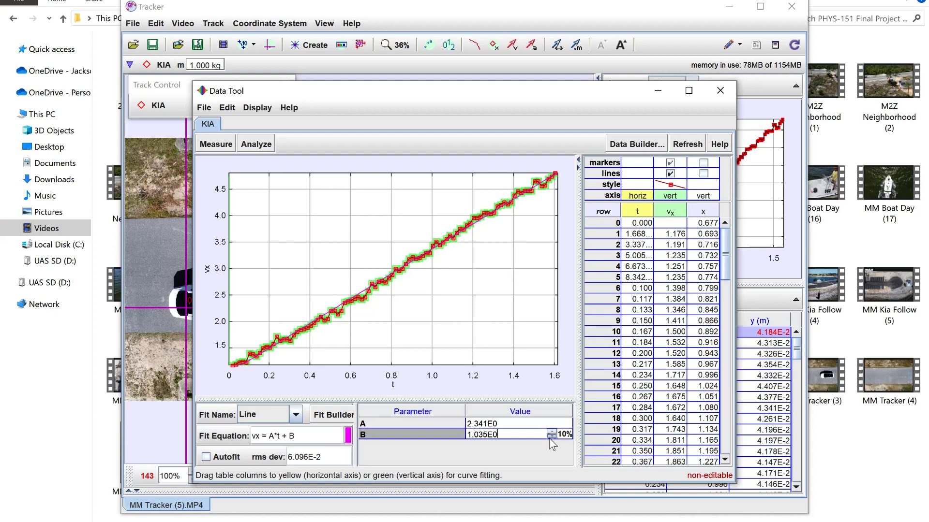
pyautogui.click(550, 438)
# Step: Set slope A exactly to 2.300E0
pyautogui.click(481, 424)
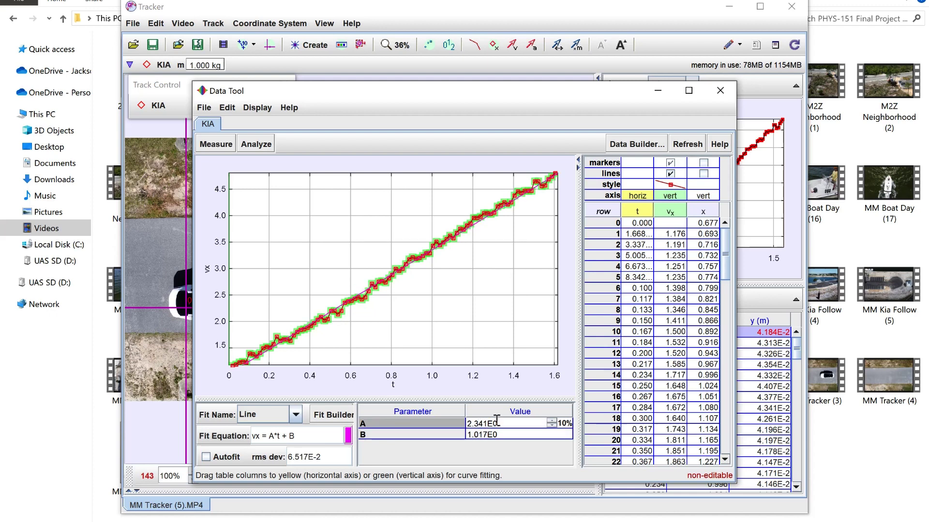
pyautogui.press('Delete')
pyautogui.press('Delete')
pyautogui.write('0')
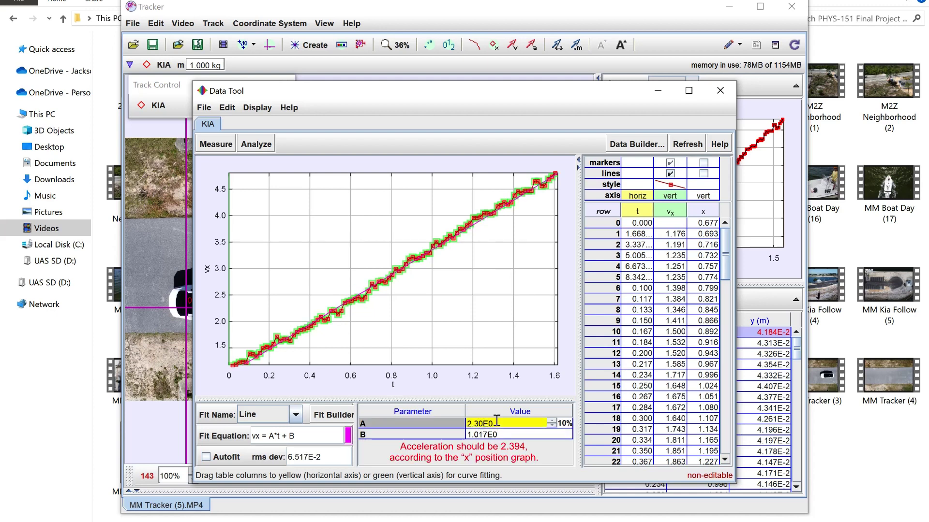
pyautogui.press('Return')
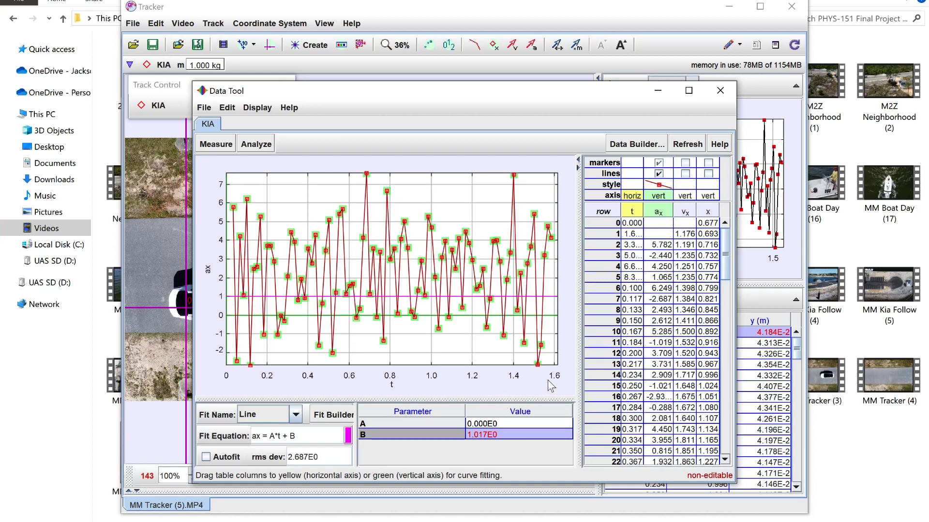
# Step: Step the ax line's intercept B upward, then enable Autofit, giving B 2.192E0 and A 1.519E-1
pyautogui.click(525, 434)
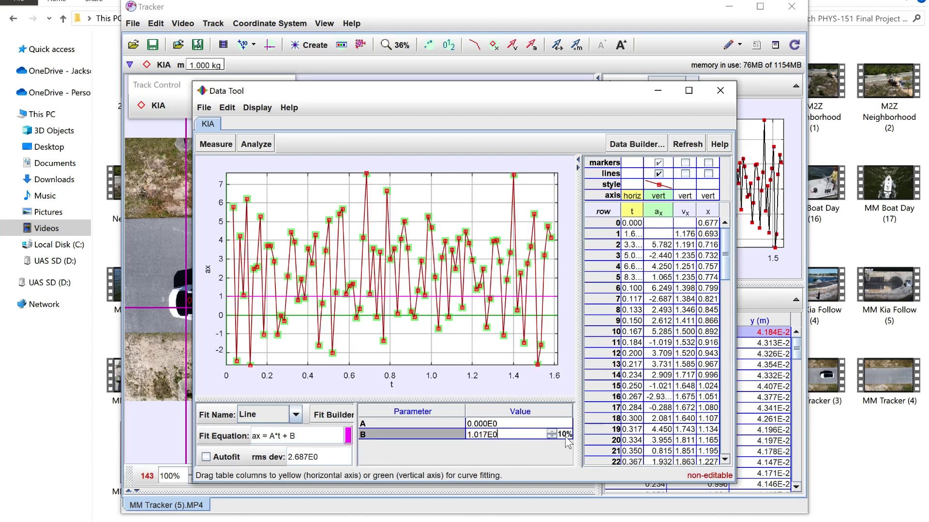
pyautogui.click(551, 432)
pyautogui.click(551, 432)
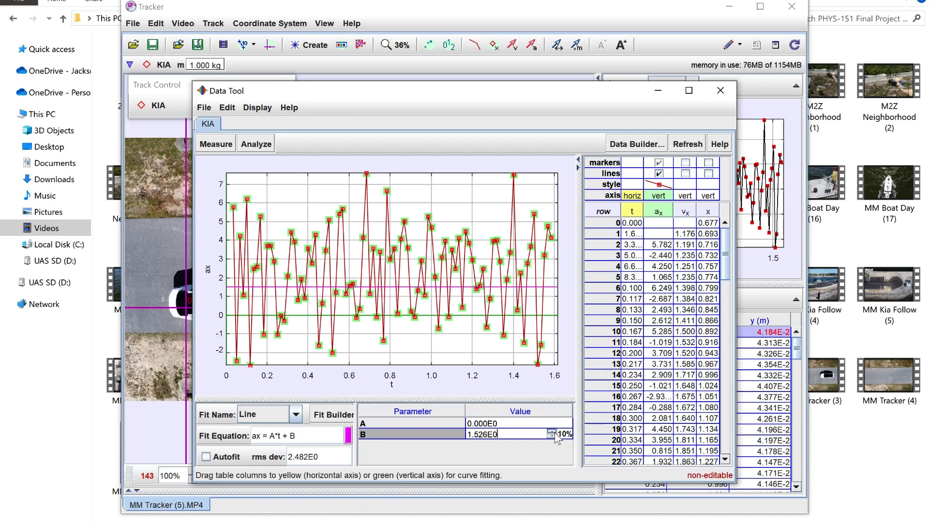
pyautogui.click(551, 432)
pyautogui.click(551, 432)
pyautogui.click(553, 432)
pyautogui.click(553, 432)
pyautogui.click(553, 432)
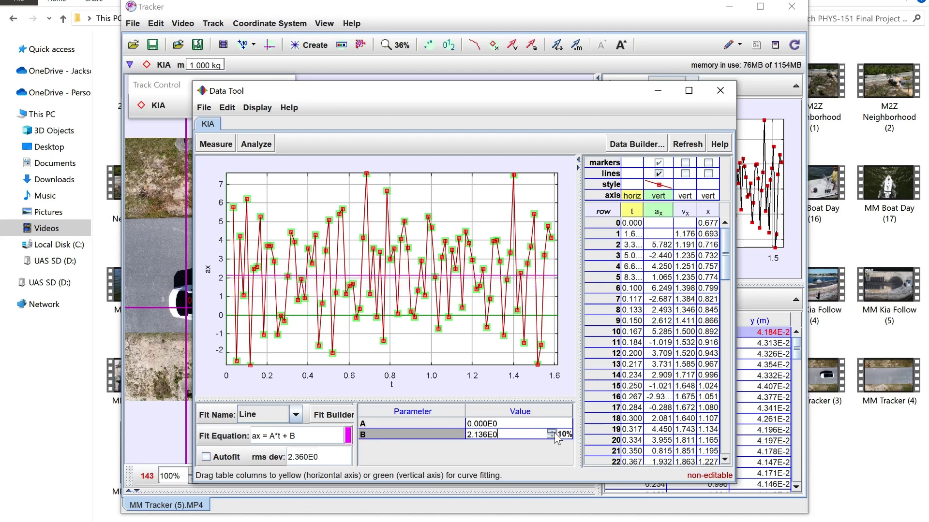
pyautogui.click(552, 432)
pyautogui.click(552, 432)
pyautogui.click(551, 433)
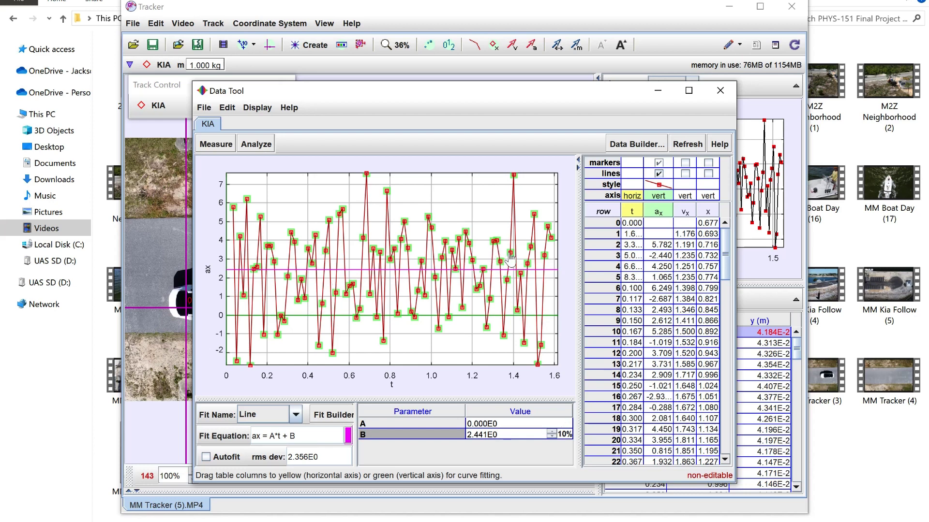
pyautogui.click(206, 458)
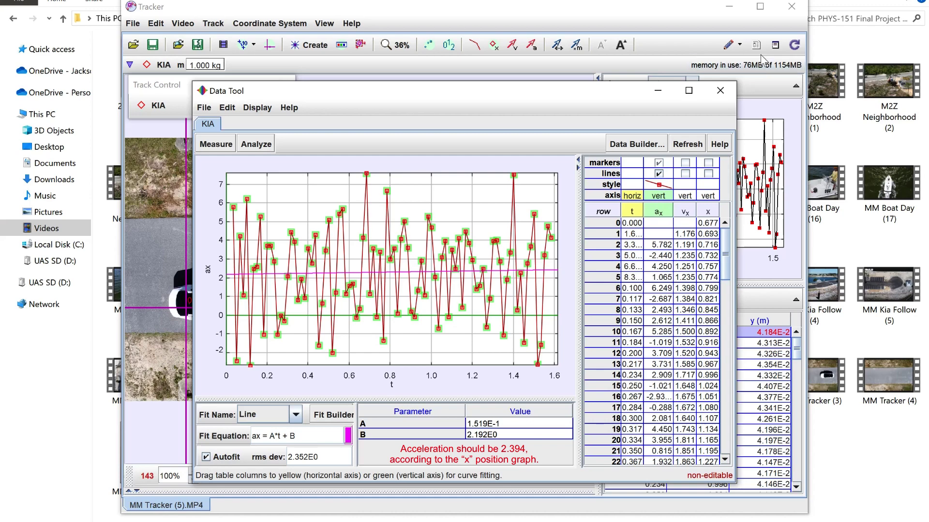
# Step: Close the Data Tool and switch the main plot's y-axis to vx: velocity x-component
pyautogui.click(720, 91)
pyautogui.click(624, 195)
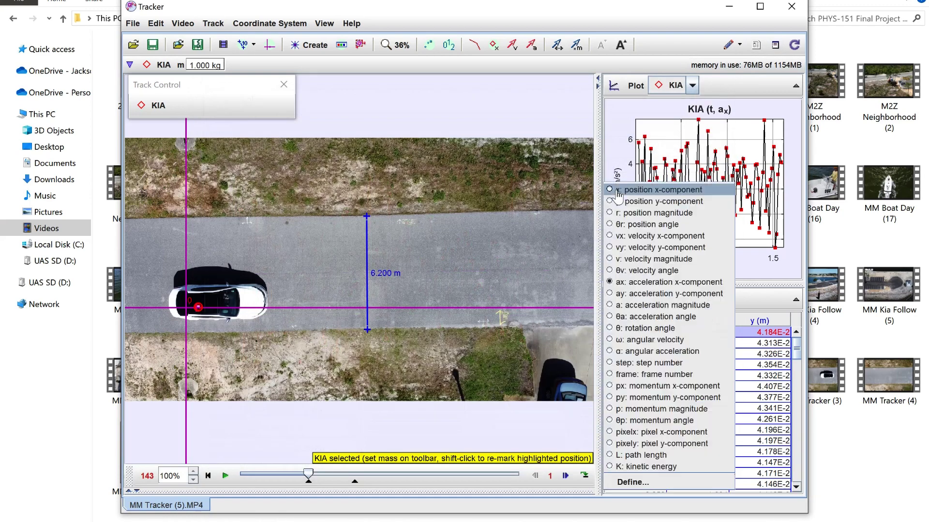
pyautogui.click(612, 240)
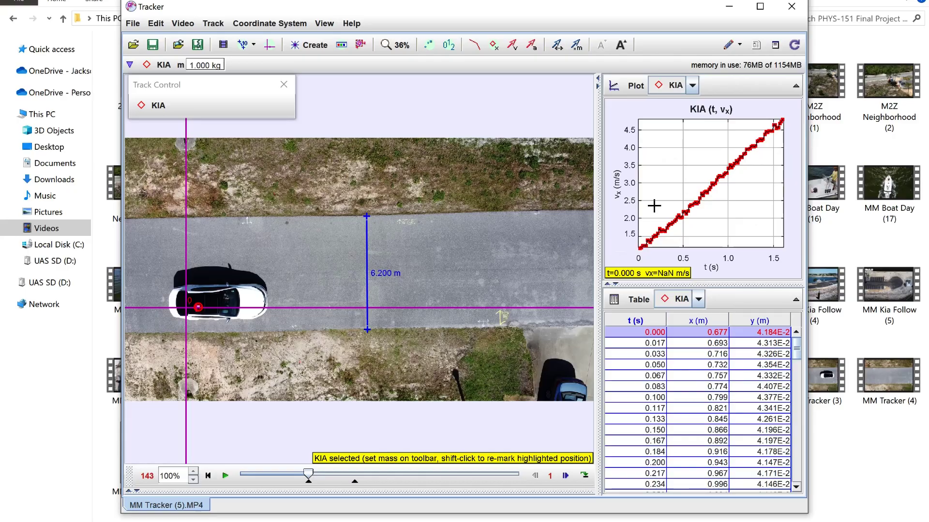